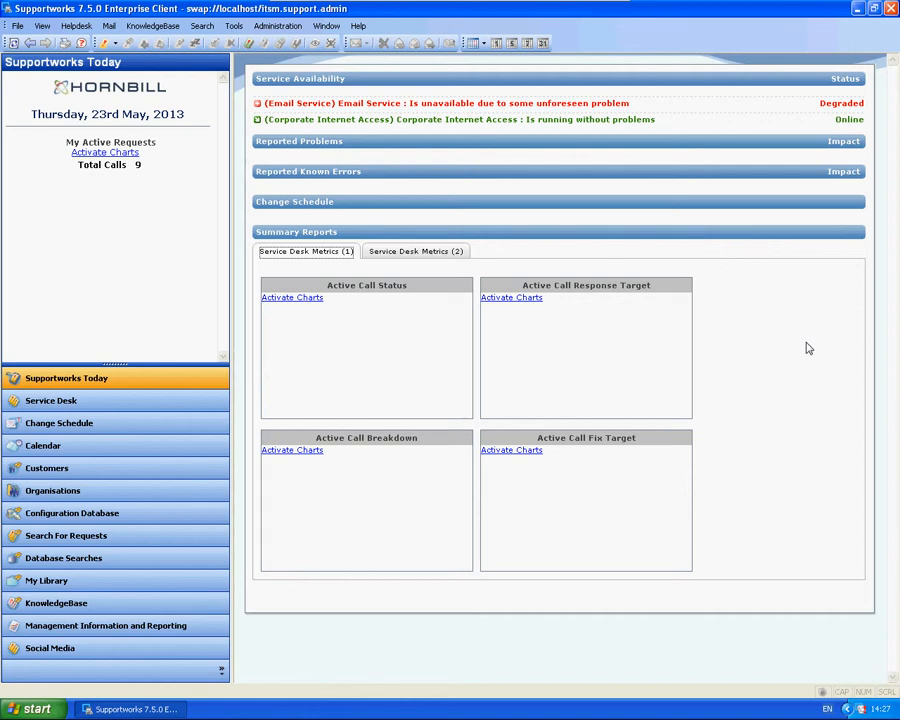
Open Manage Organisation Records from the File menu and start a blank new organisation
{"action": "left_click", "coordinate": [17, 25]}
{"action": "mouse_move", "coordinate": [68, 137]}
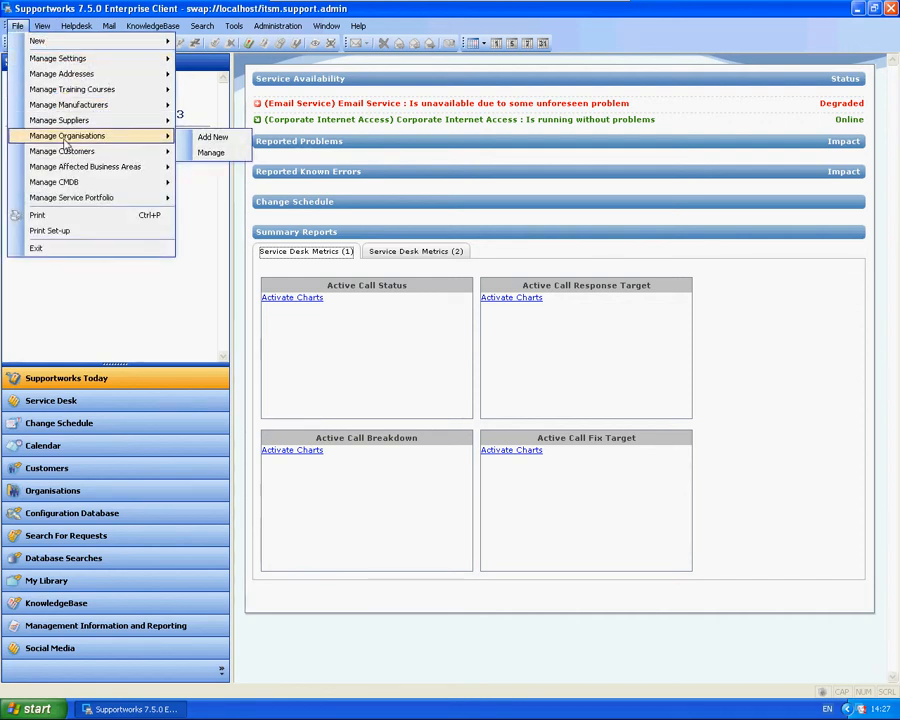
{"action": "left_click", "coordinate": [227, 152]}
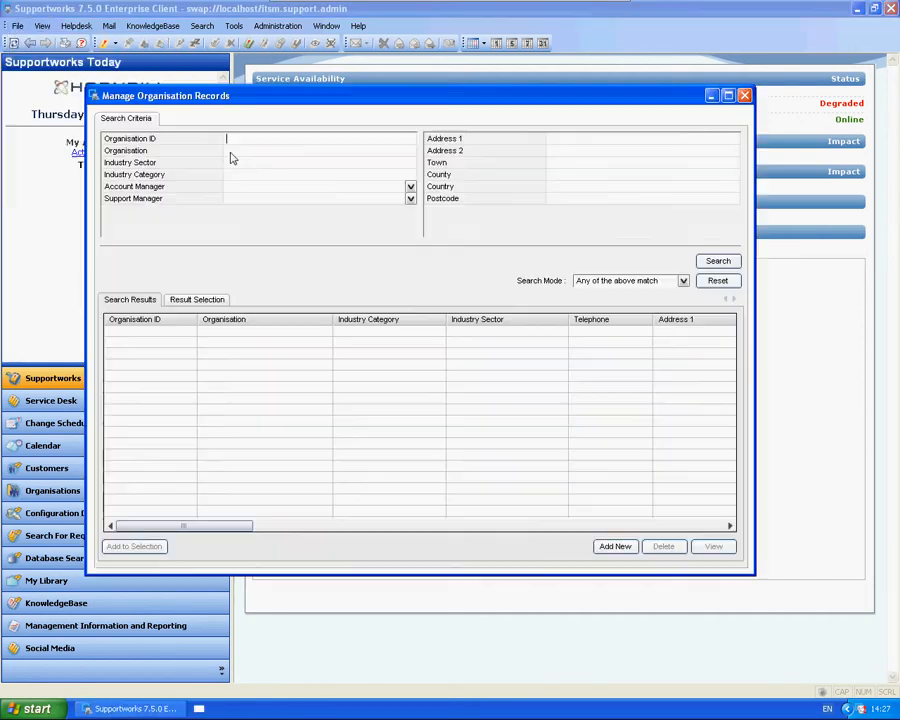
{"action": "left_click_drag", "start_coordinate": [317, 106], "coordinate": [383, 104]}
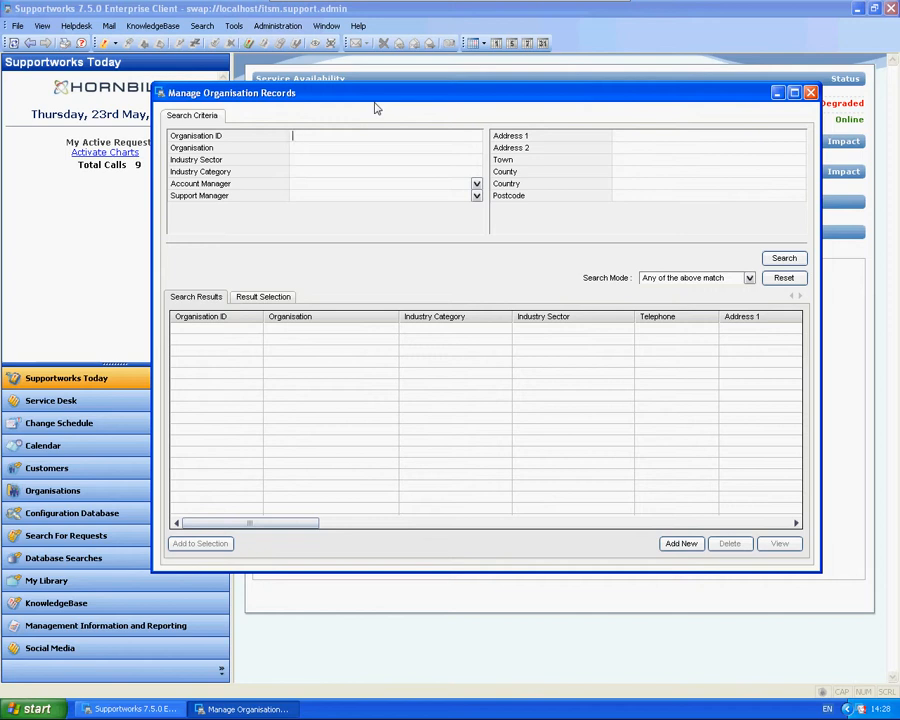
{"action": "left_click", "coordinate": [682, 545]}
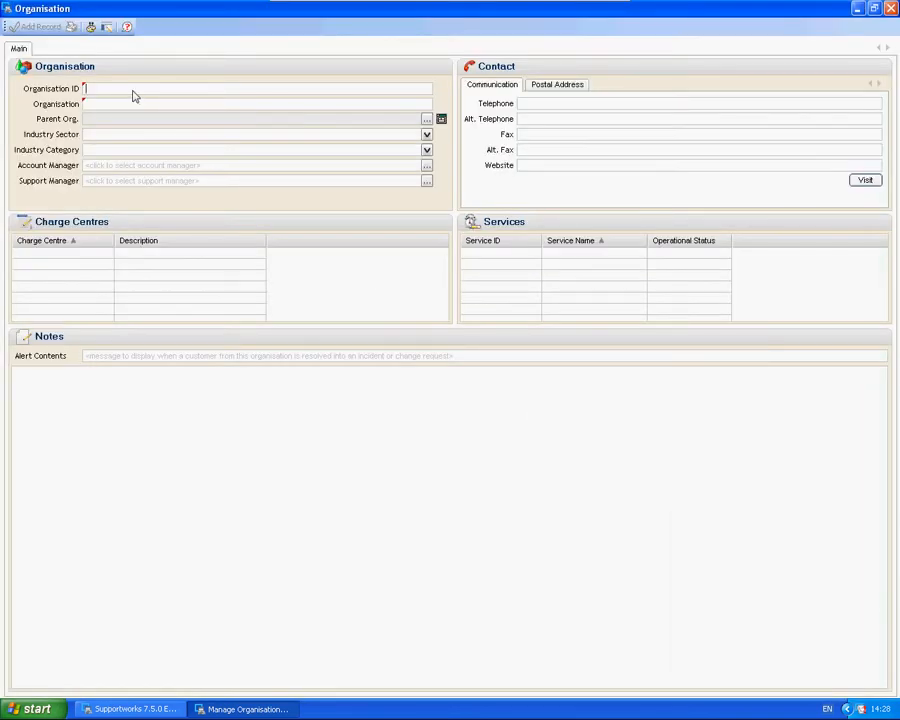
Enter TestOrg as both the Organisation ID and the Organisation name
{"action": "type", "text": "TestOrg"}
{"action": "key", "text": "ctrl+a"}
{"action": "key", "text": "ctrl+c"}
{"action": "left_click", "coordinate": [146, 103]}
{"action": "key", "text": "ctrl+v"}
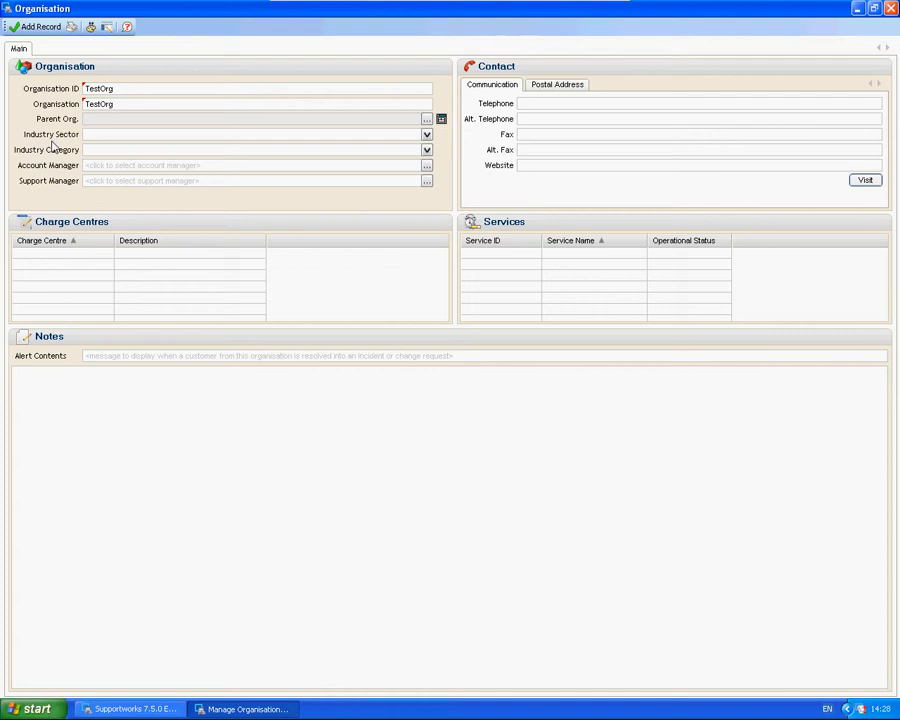
Look through the Industry Sector and Category lists without choosing a value
{"action": "left_click", "coordinate": [424, 136]}
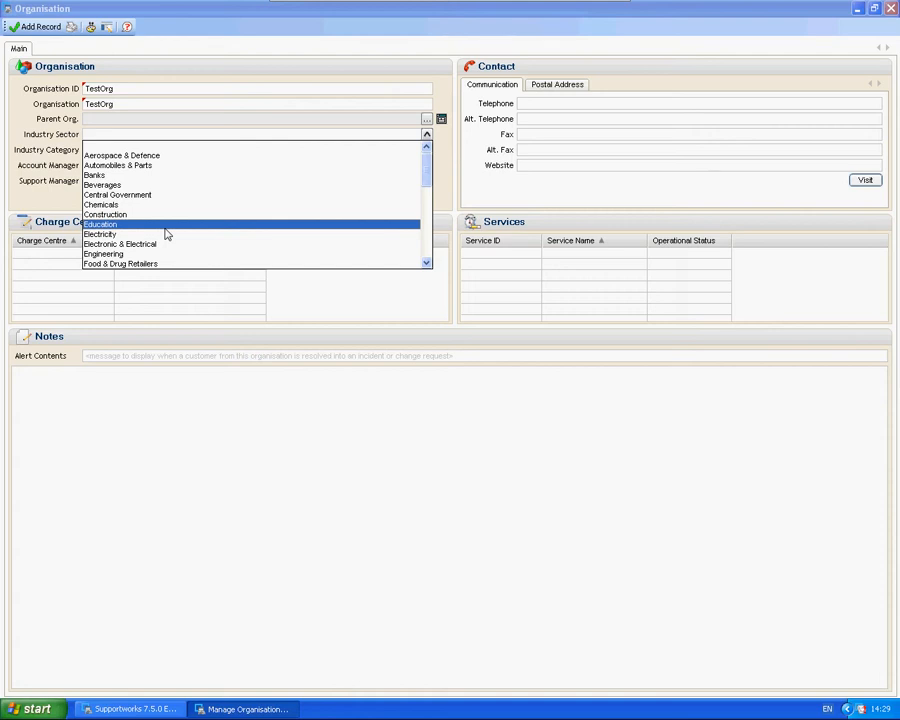
{"action": "left_click", "coordinate": [60, 148]}
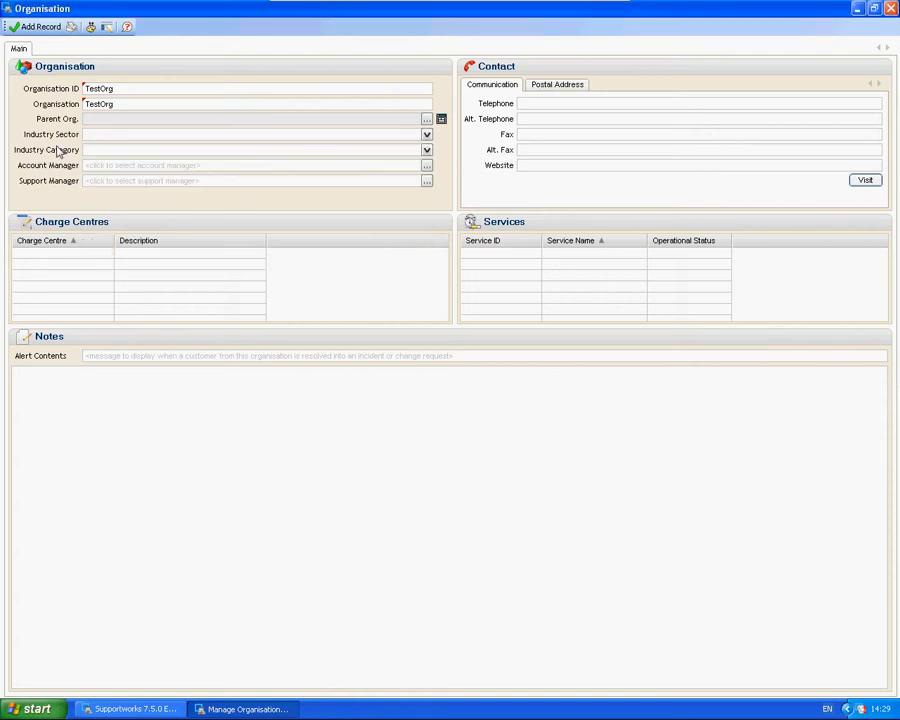
{"action": "left_click", "coordinate": [122, 150]}
{"action": "left_click", "coordinate": [44, 146]}
Cancel the Account Manager and Support Manager pickers, leaving both managers unassigned
{"action": "left_click", "coordinate": [426, 165]}
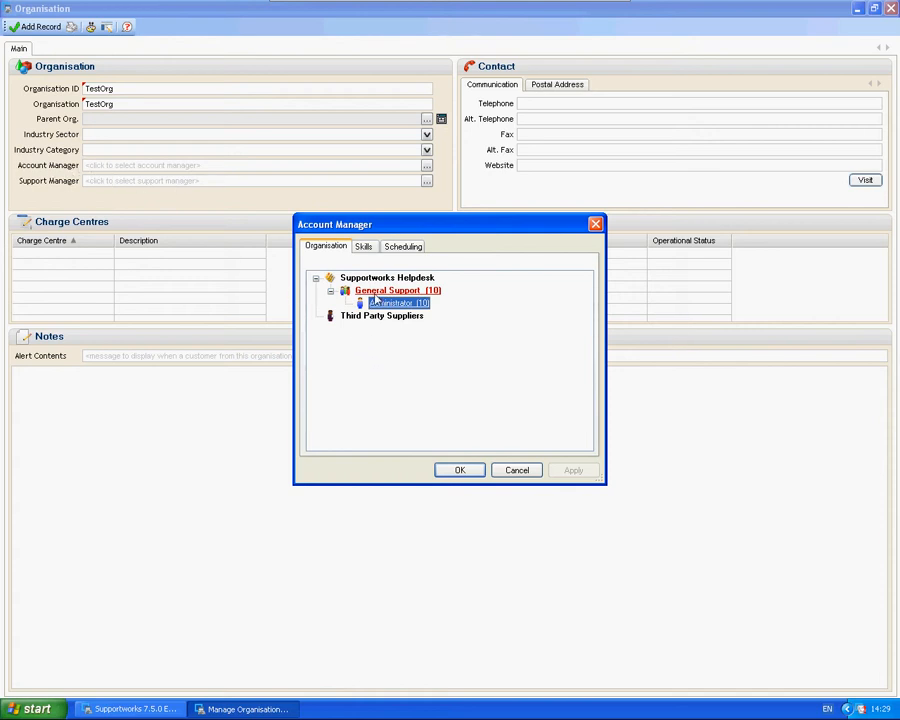
{"action": "left_click", "coordinate": [517, 470]}
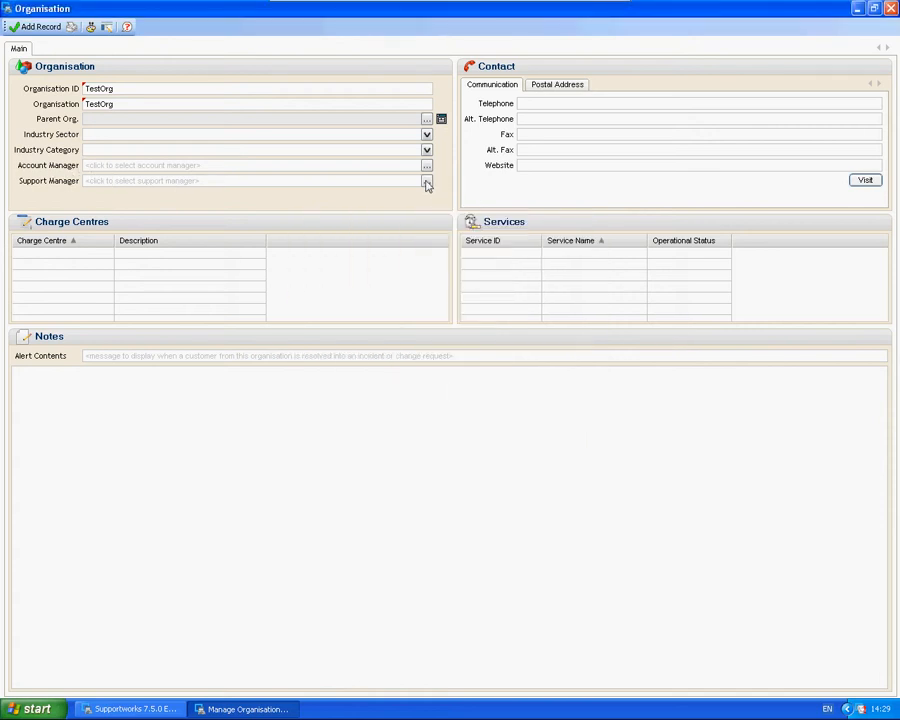
{"action": "left_click", "coordinate": [427, 182]}
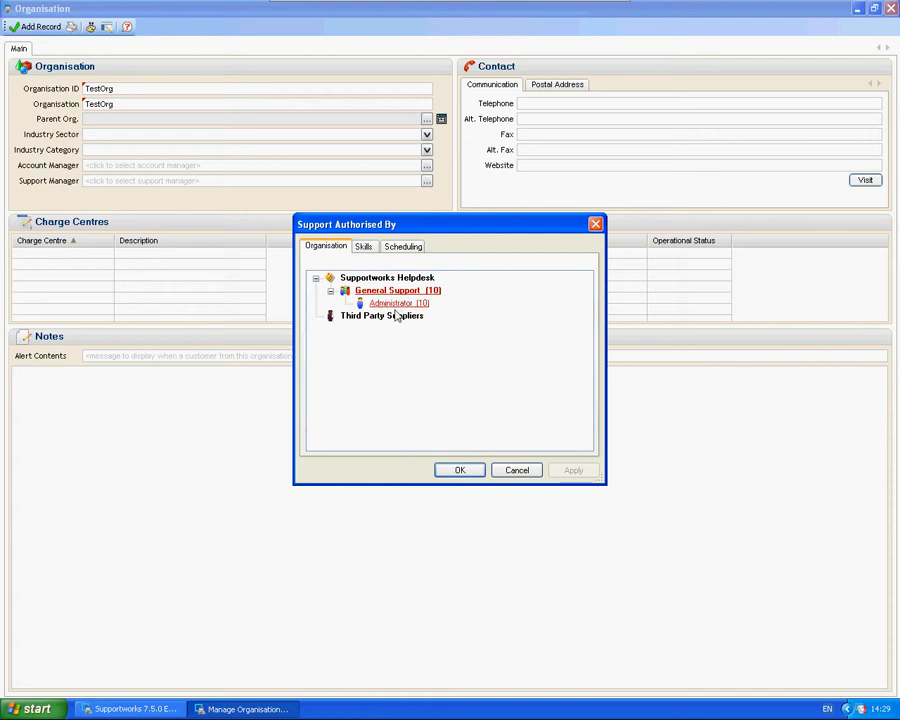
{"action": "left_click", "coordinate": [530, 476]}
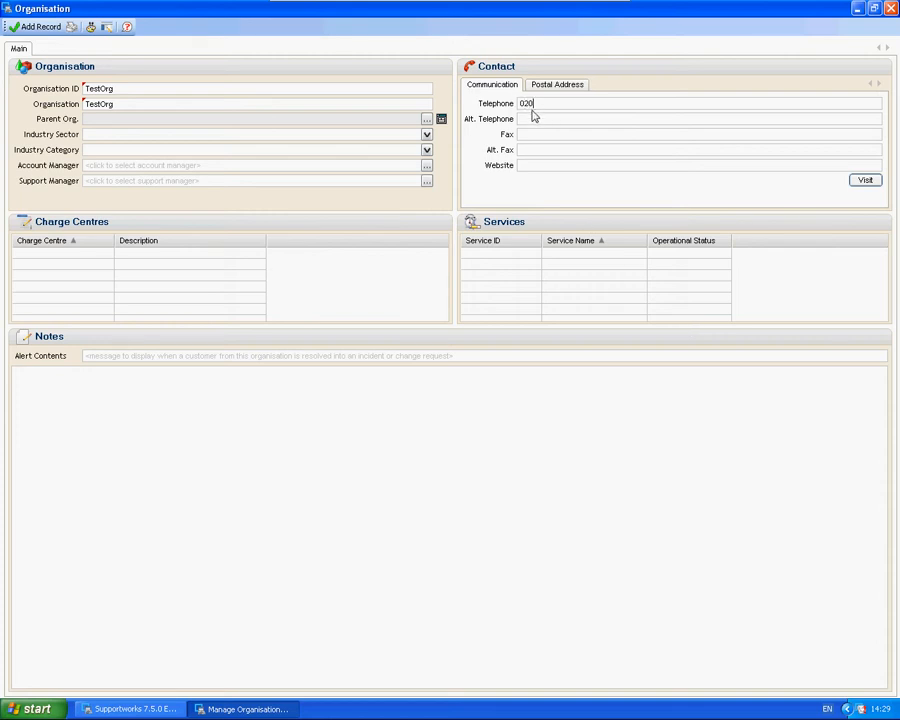
Complete TestOrg's telephone number and bring up the Address 1 search on Postal Address
{"action": "type", "text": "8 8"}
{"action": "type", "text": "828288"}
{"action": "type", "text": "2"}
{"action": "left_click", "coordinate": [566, 86]}
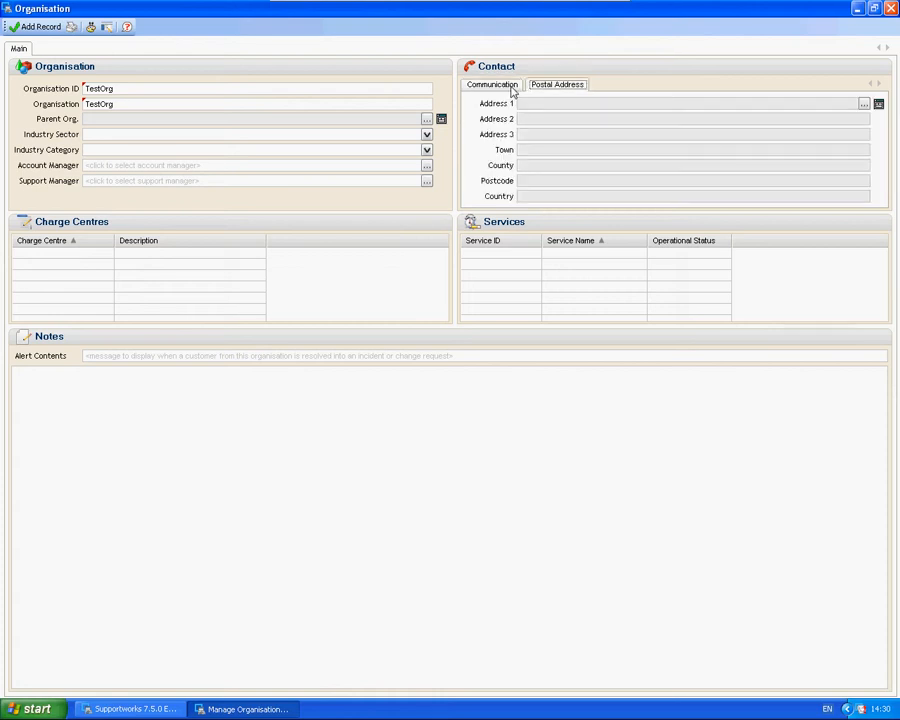
{"action": "left_click", "coordinate": [864, 104]}
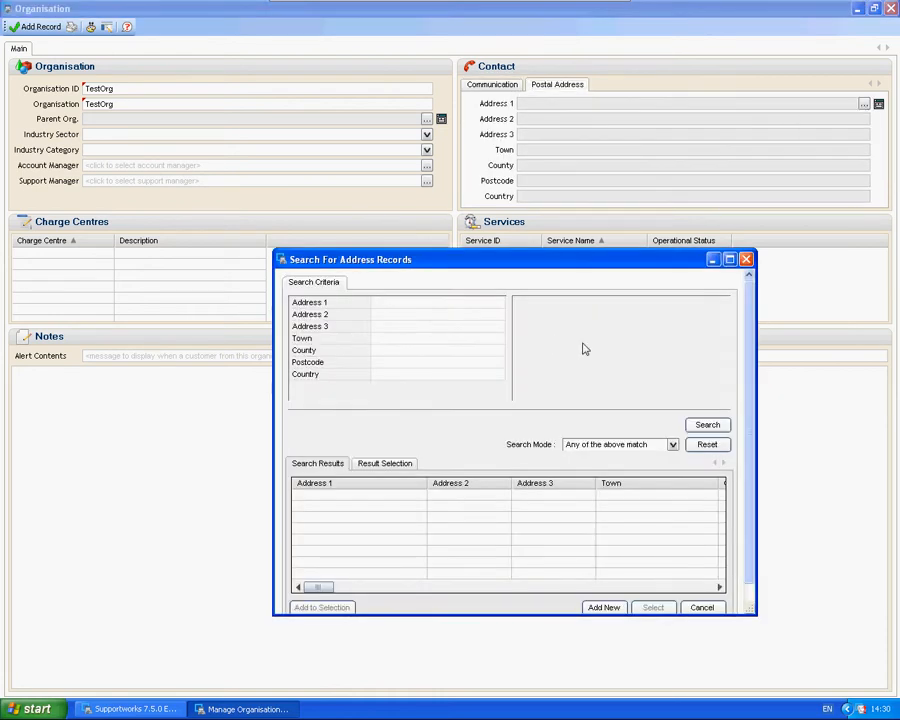
{"action": "left_click_drag", "start_coordinate": [544, 263], "coordinate": [526, 192]}
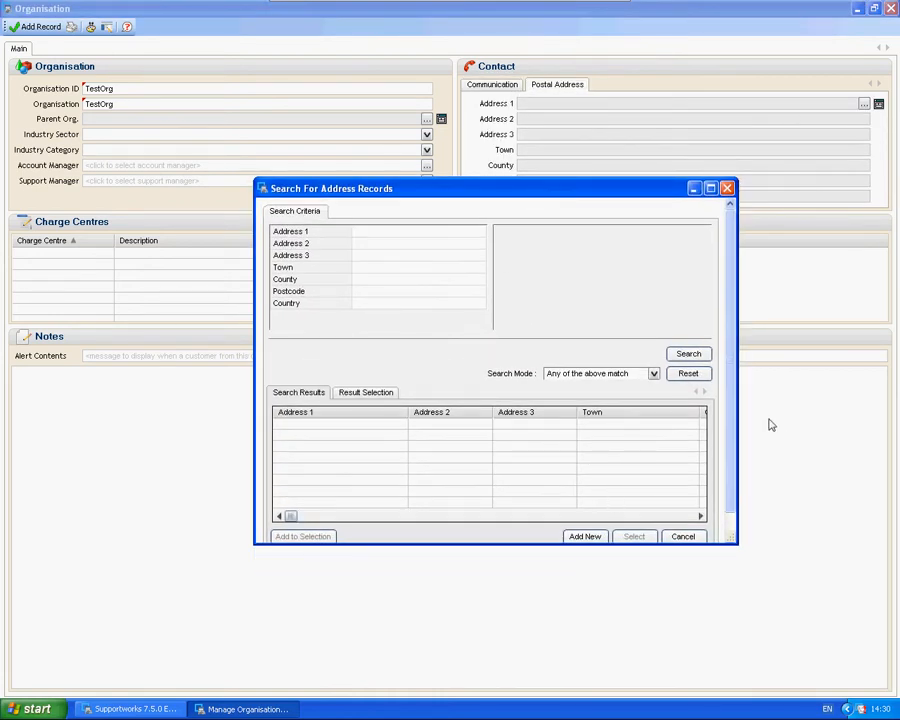
{"action": "left_click_drag", "start_coordinate": [735, 543], "coordinate": [816, 647]}
Create and save a new address record with its street and town filled in
{"action": "left_click", "coordinate": [677, 617]}
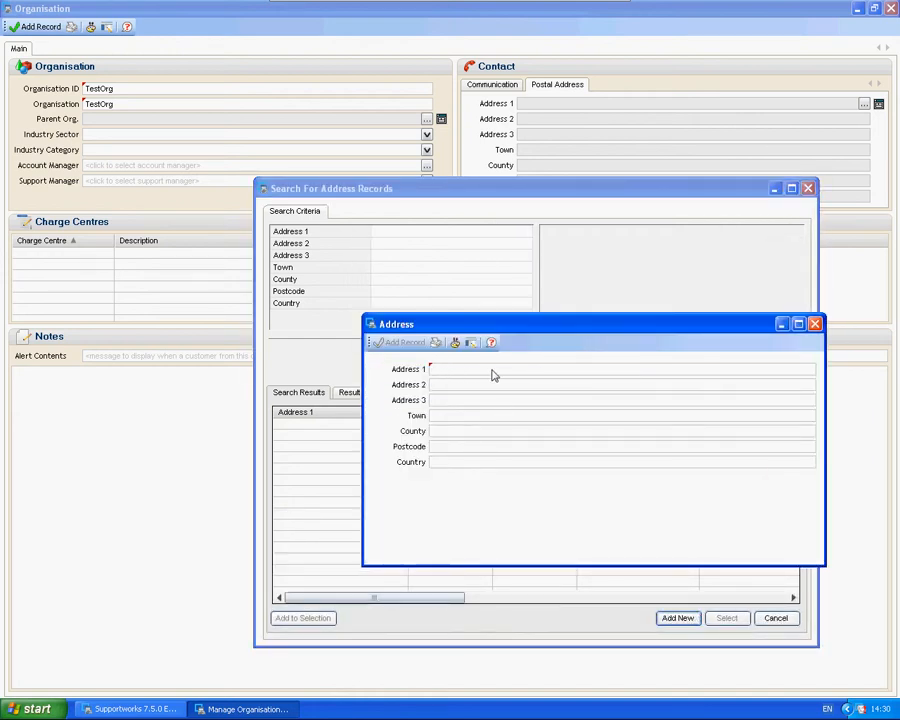
{"action": "type", "text": "1 Roman Lane"}
{"action": "key", "text": "Tab"}
{"action": "key", "text": "Tab"}
{"action": "key", "text": "Tab"}
{"action": "type", "text": "South Ru"}
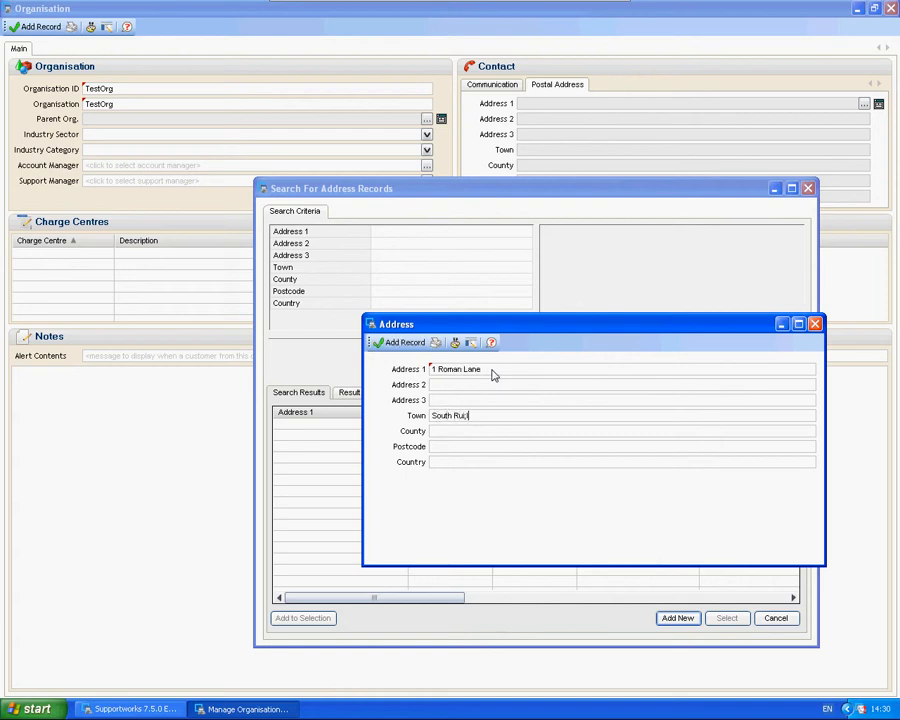
{"action": "type", "text": "islip"}
{"action": "left_click", "coordinate": [417, 349]}
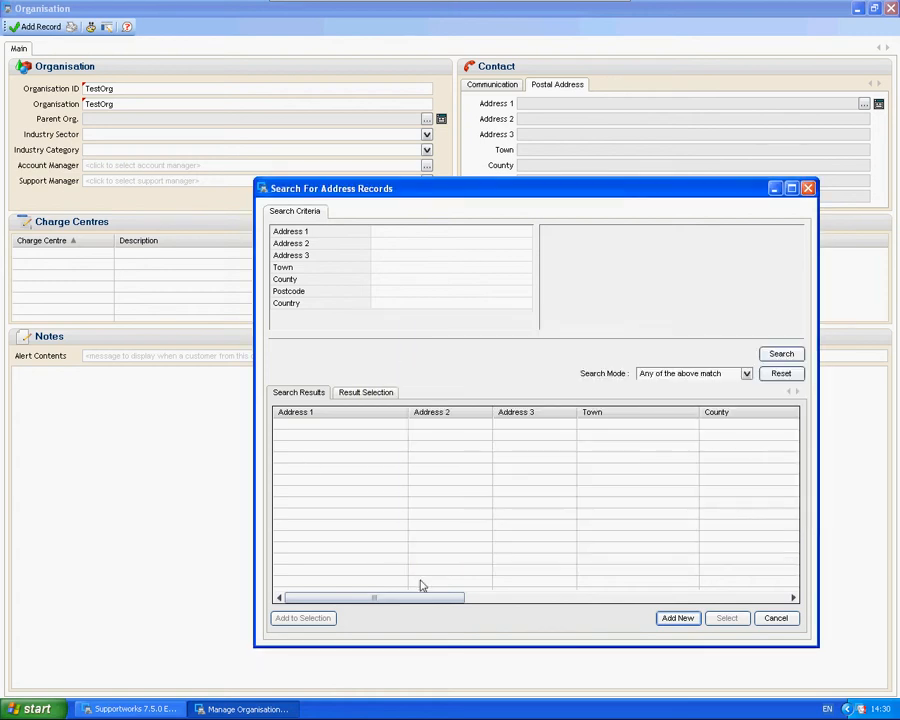
Find the newly added address in the full list and assign it to TestOrg
{"action": "left_click", "coordinate": [781, 353]}
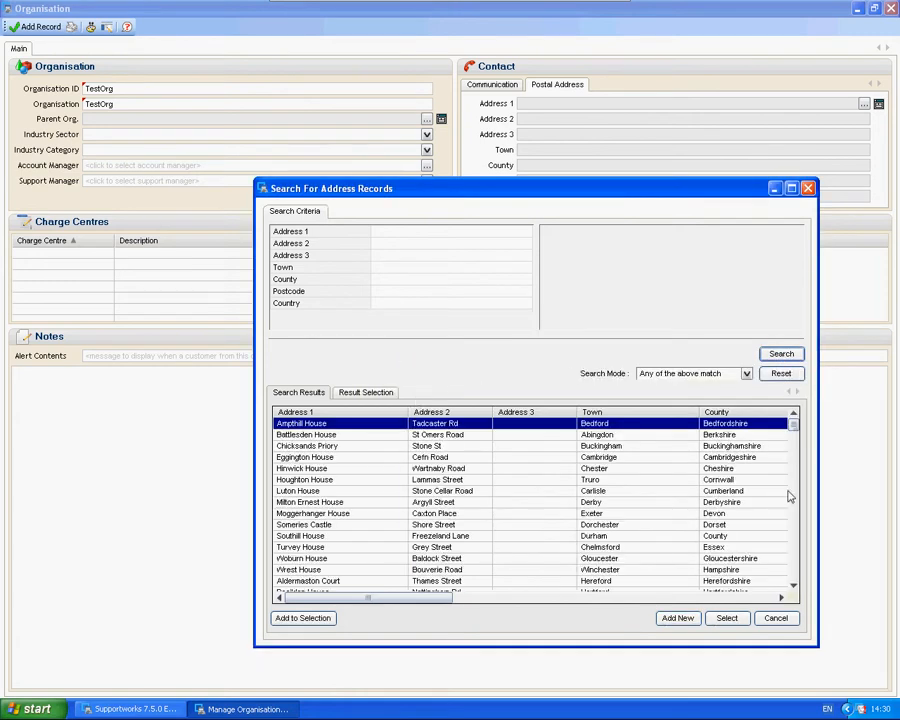
{"action": "left_click_drag", "start_coordinate": [795, 428], "coordinate": [786, 583]}
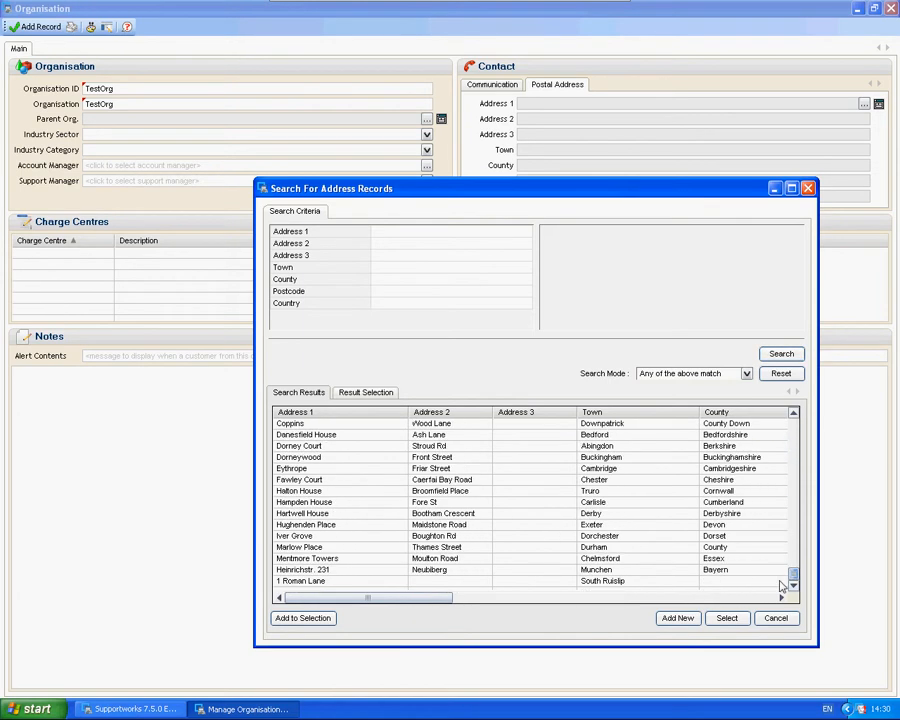
{"action": "left_click", "coordinate": [784, 582]}
{"action": "left_click", "coordinate": [727, 618]}
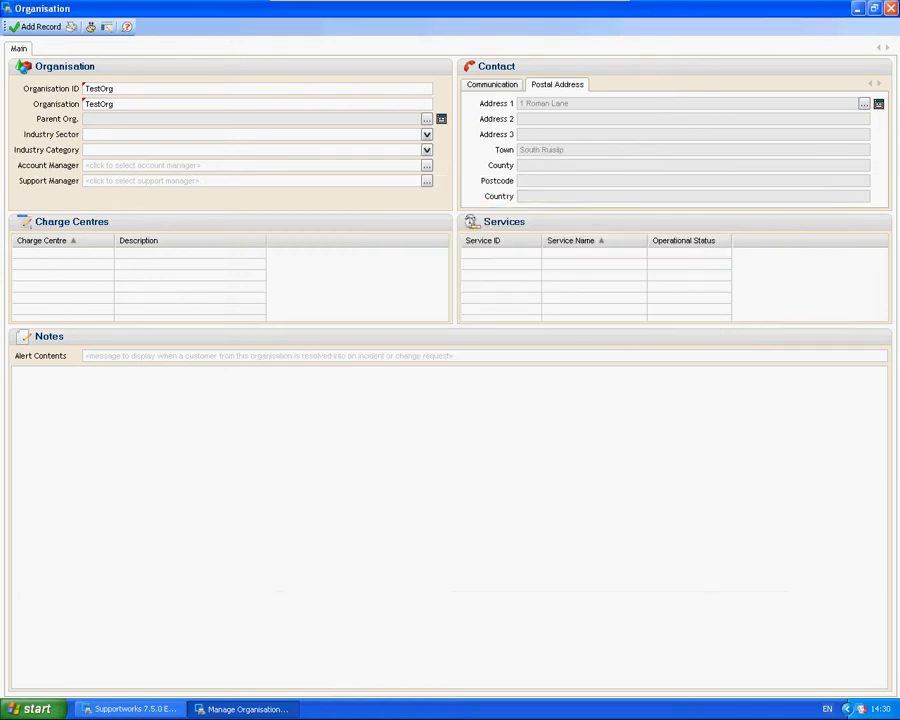
Save TestOrg and reopen its record from the Manage Organisation Records results
{"action": "left_click", "coordinate": [35, 26]}
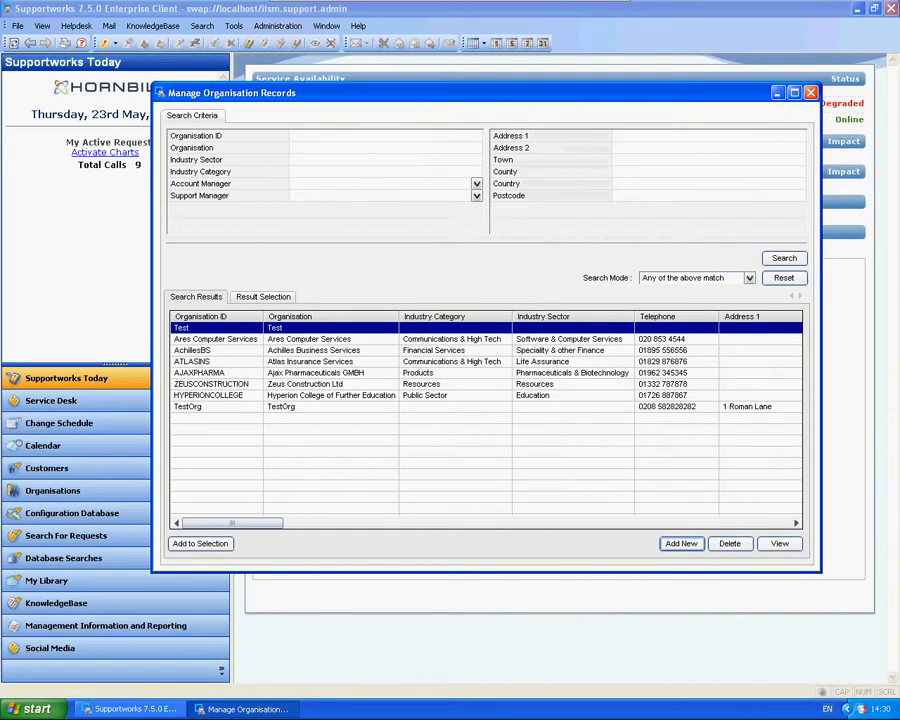
{"action": "left_click", "coordinate": [215, 406]}
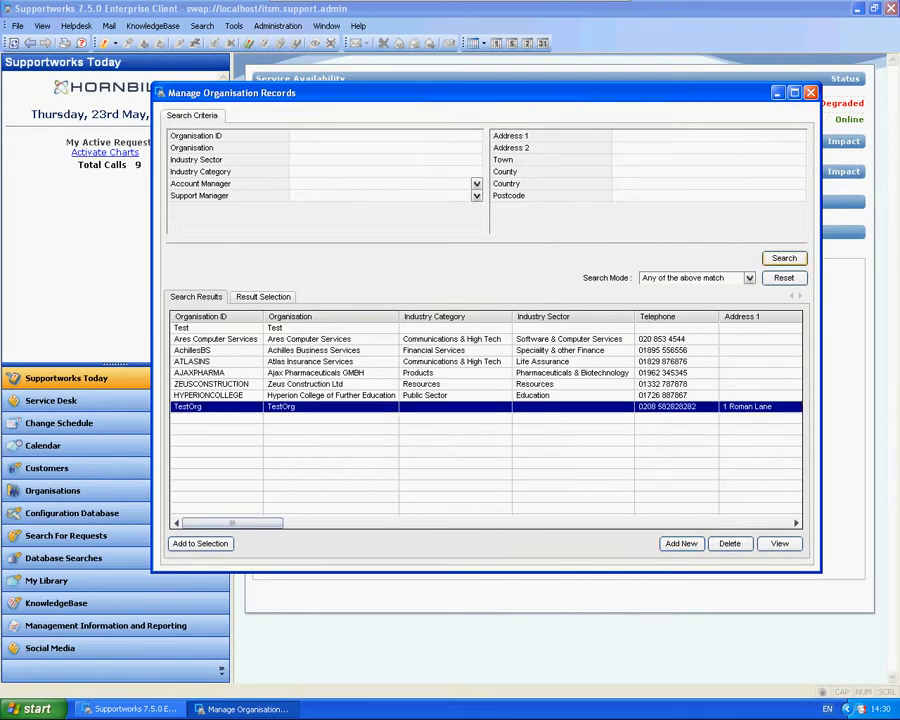
{"action": "left_click", "coordinate": [215, 327]}
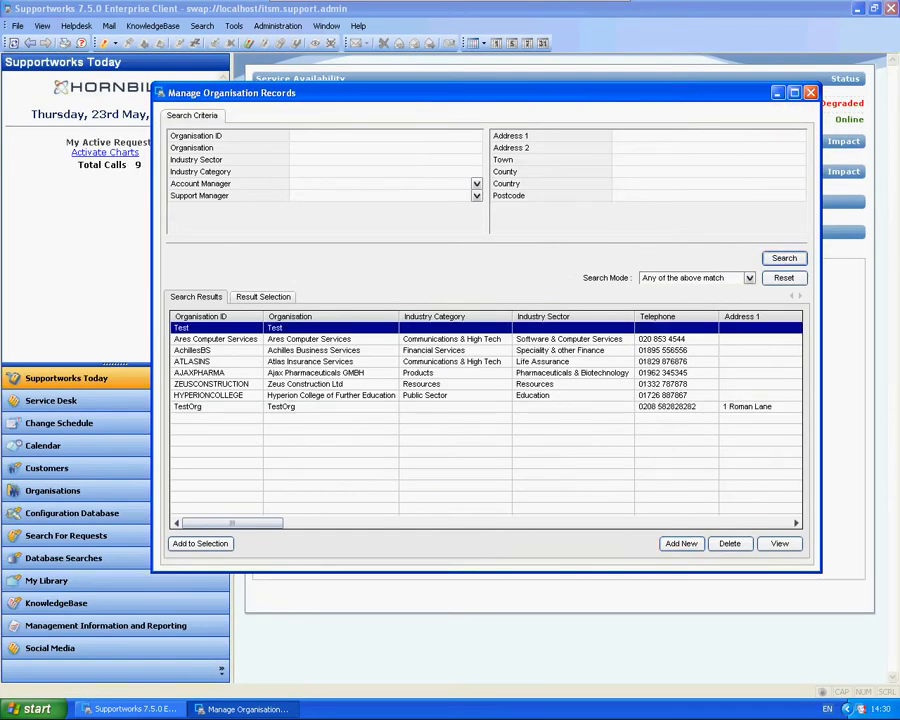
{"action": "double_click", "coordinate": [215, 406]}
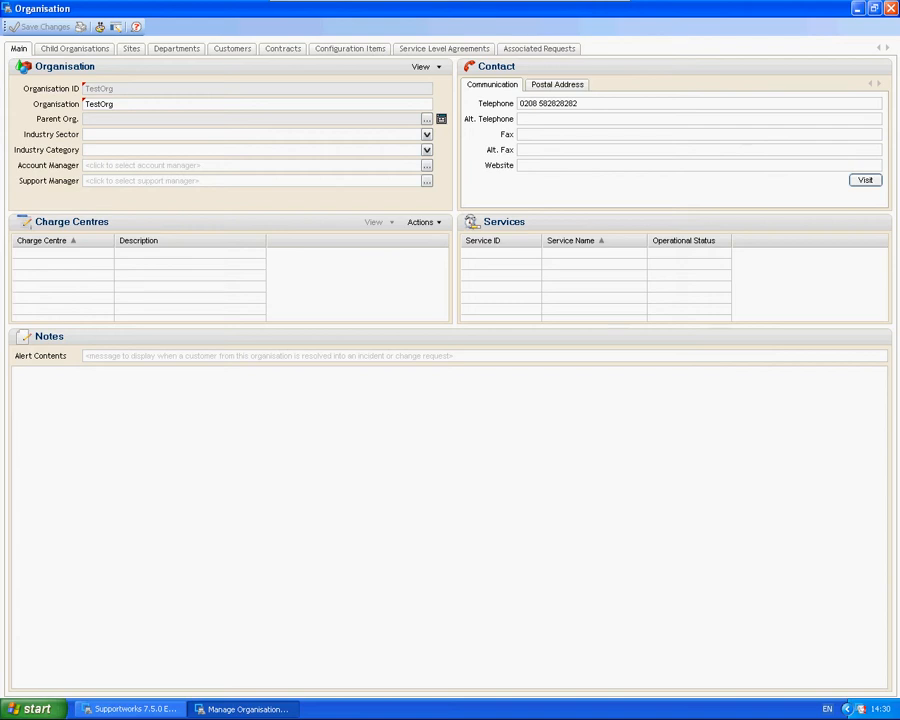
Review TestOrg's child organisations, sites, departments, customers, contracts, CIs, SLAs and requests, then return to Main
{"action": "left_click", "coordinate": [74, 48]}
{"action": "left_click", "coordinate": [131, 48]}
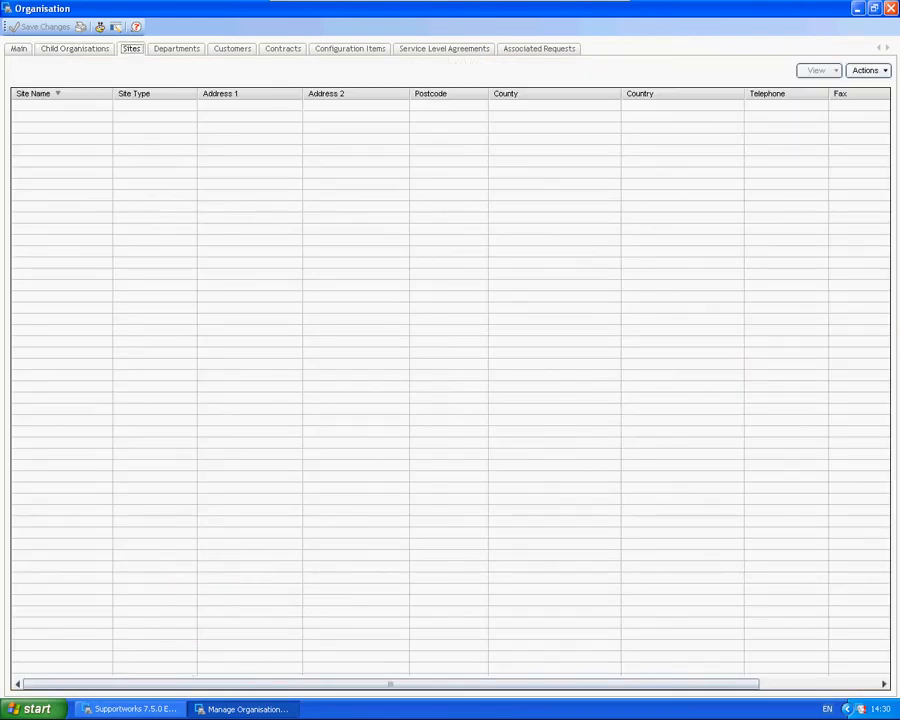
{"action": "left_click", "coordinate": [176, 48]}
{"action": "left_click", "coordinate": [232, 48]}
{"action": "left_click", "coordinate": [131, 48]}
{"action": "left_click", "coordinate": [176, 48]}
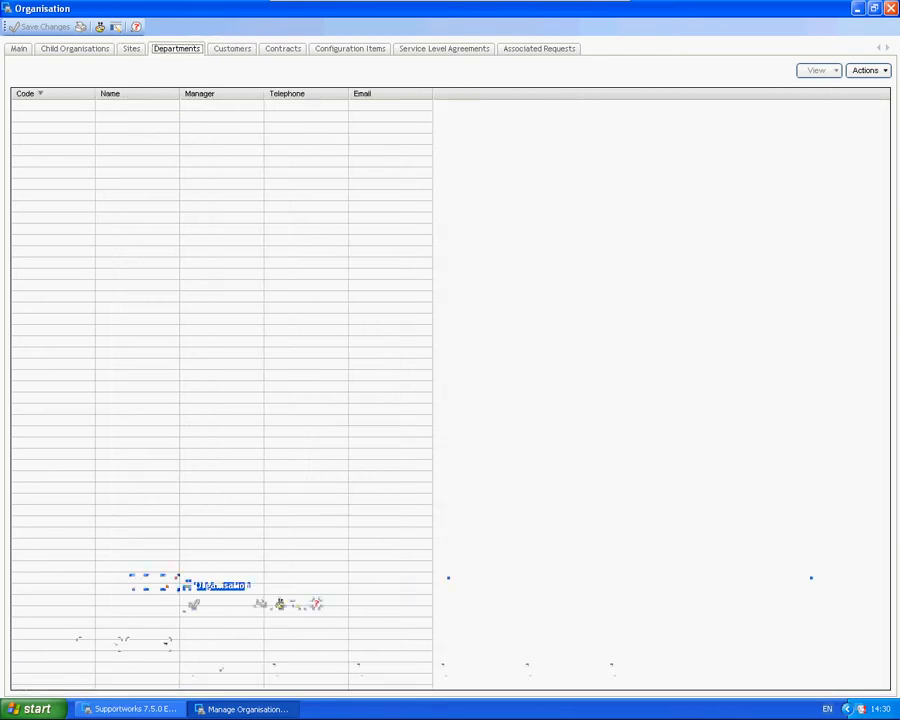
{"action": "left_click", "coordinate": [232, 48]}
{"action": "left_click", "coordinate": [176, 48]}
{"action": "left_click", "coordinate": [131, 48]}
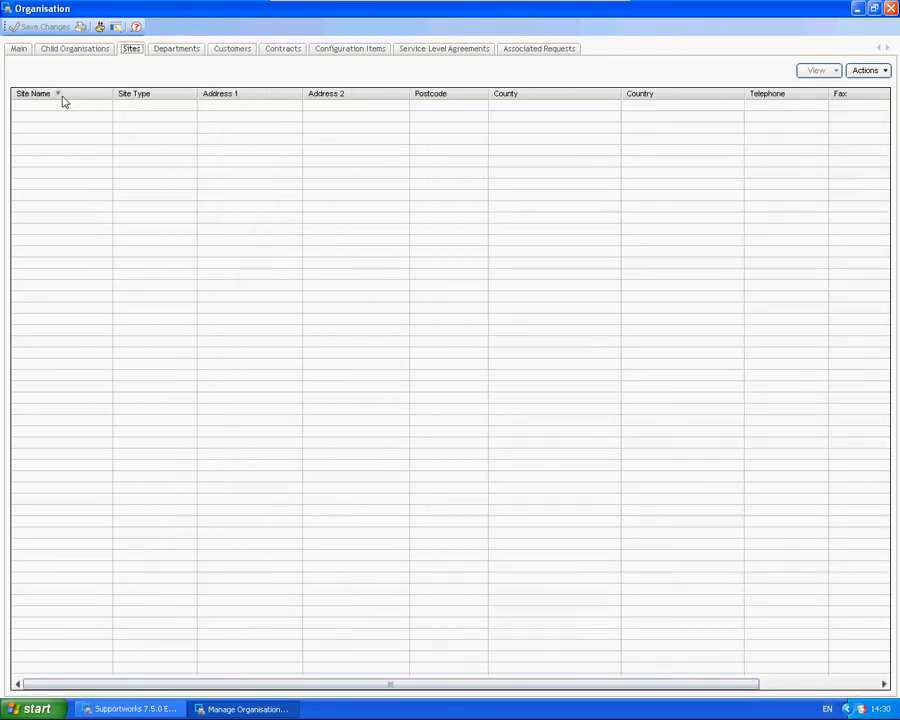
{"action": "left_click", "coordinate": [282, 48]}
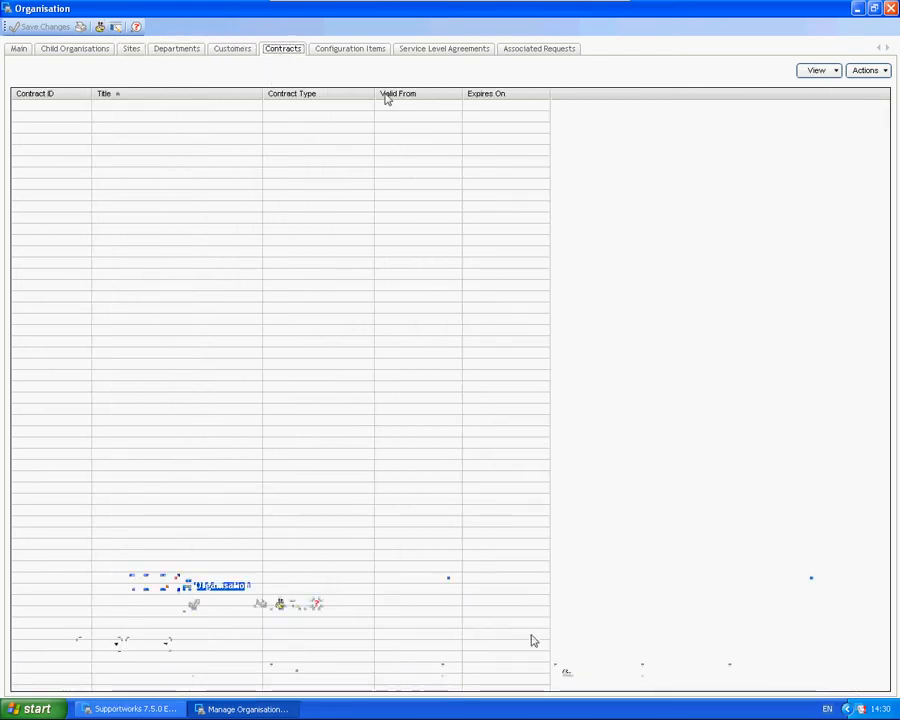
{"action": "left_click", "coordinate": [350, 49]}
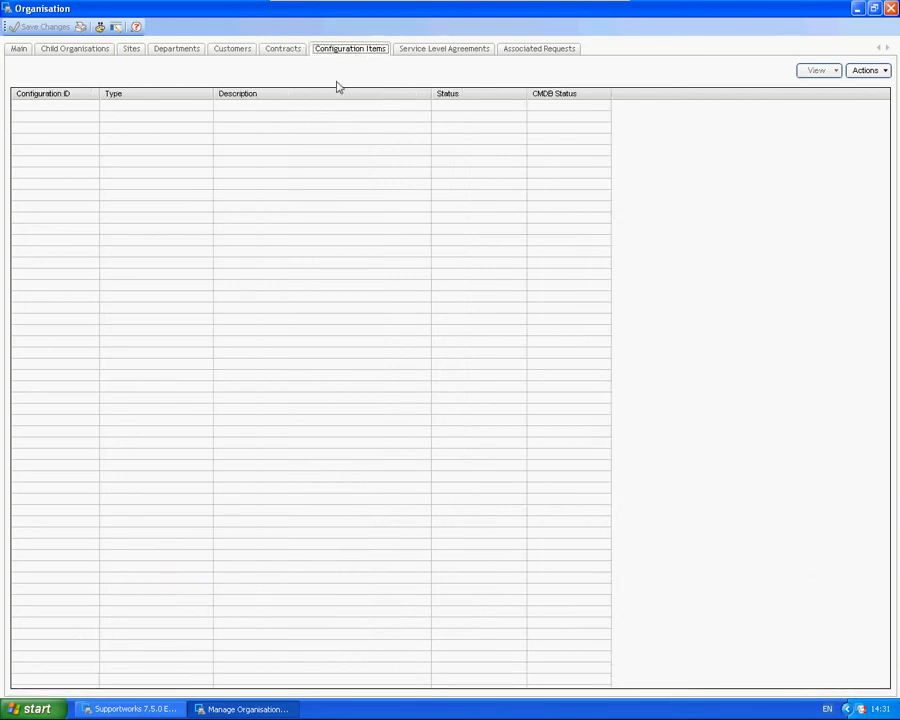
{"action": "left_click", "coordinate": [418, 48]}
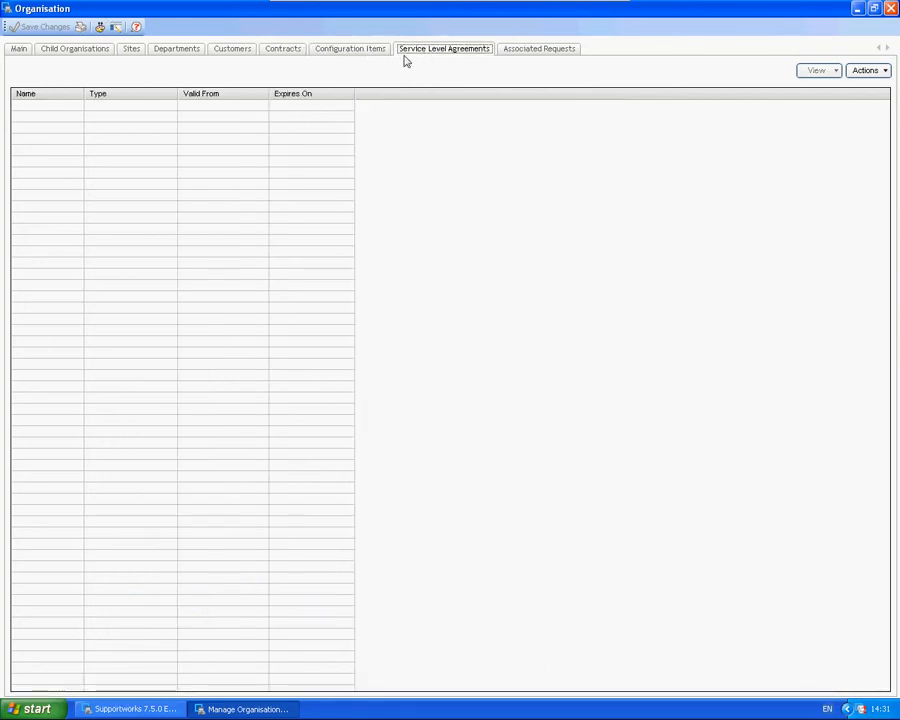
{"action": "left_click", "coordinate": [518, 50]}
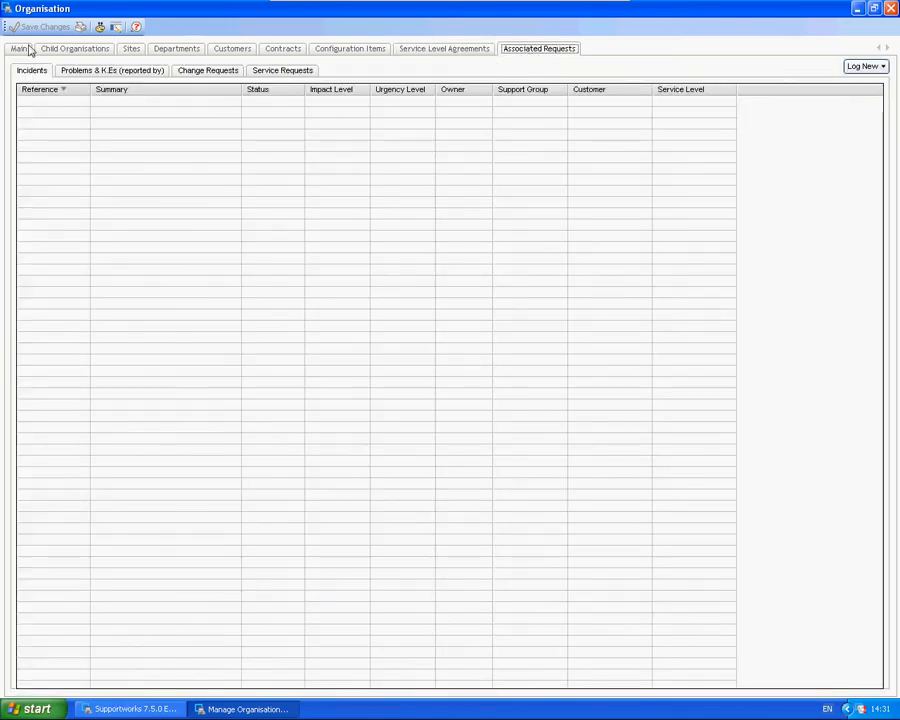
{"action": "left_click", "coordinate": [20, 49]}
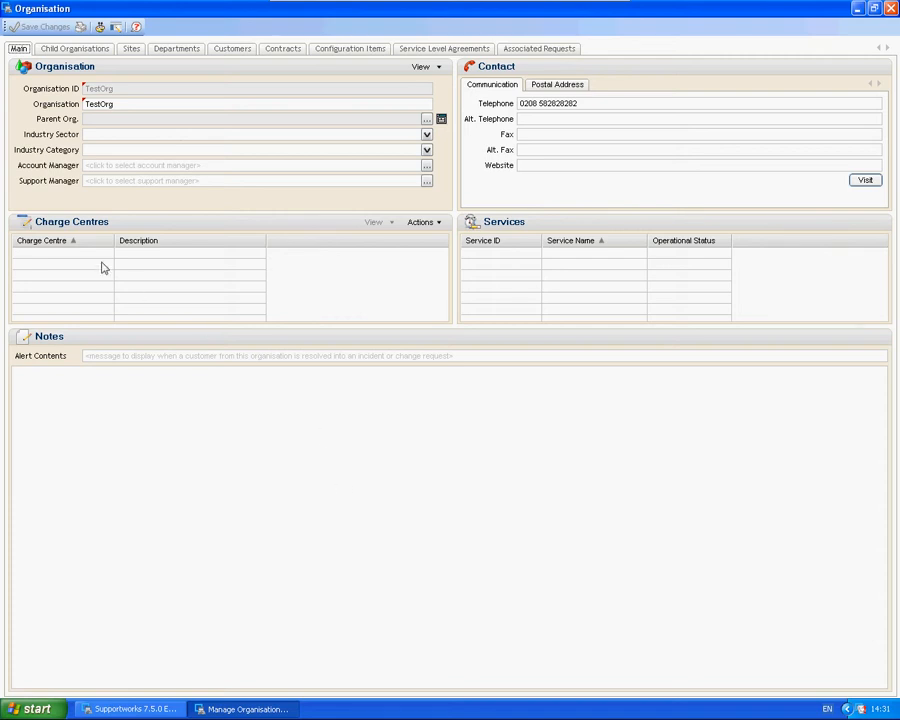
Create and save a charge centre named TestCharge with the description TestCharge
{"action": "left_click", "coordinate": [423, 222]}
{"action": "left_click", "coordinate": [400, 239]}
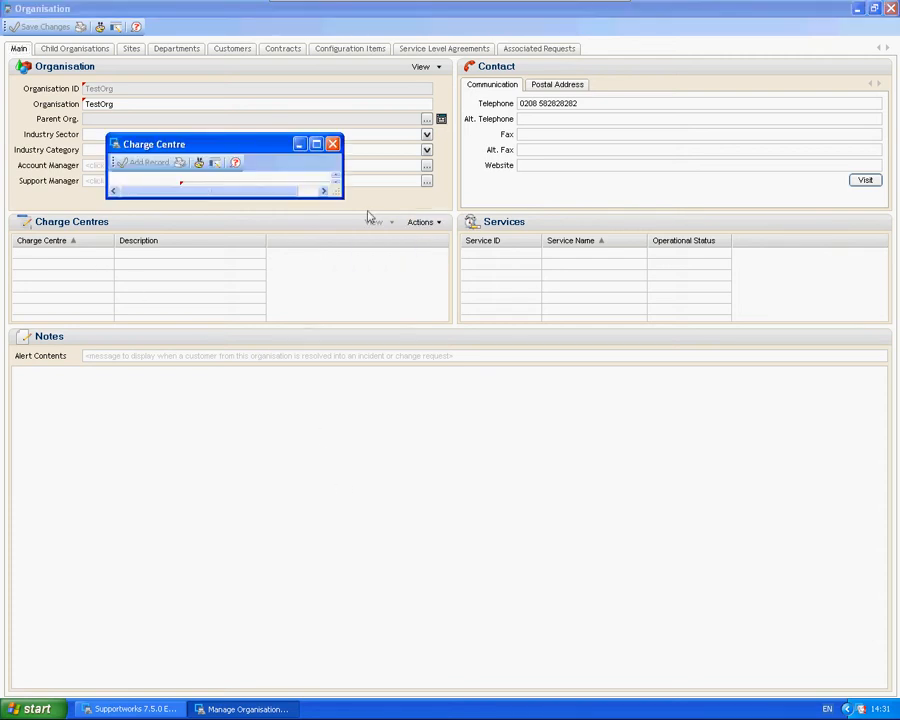
{"action": "left_click_drag", "start_coordinate": [337, 195], "coordinate": [645, 333]}
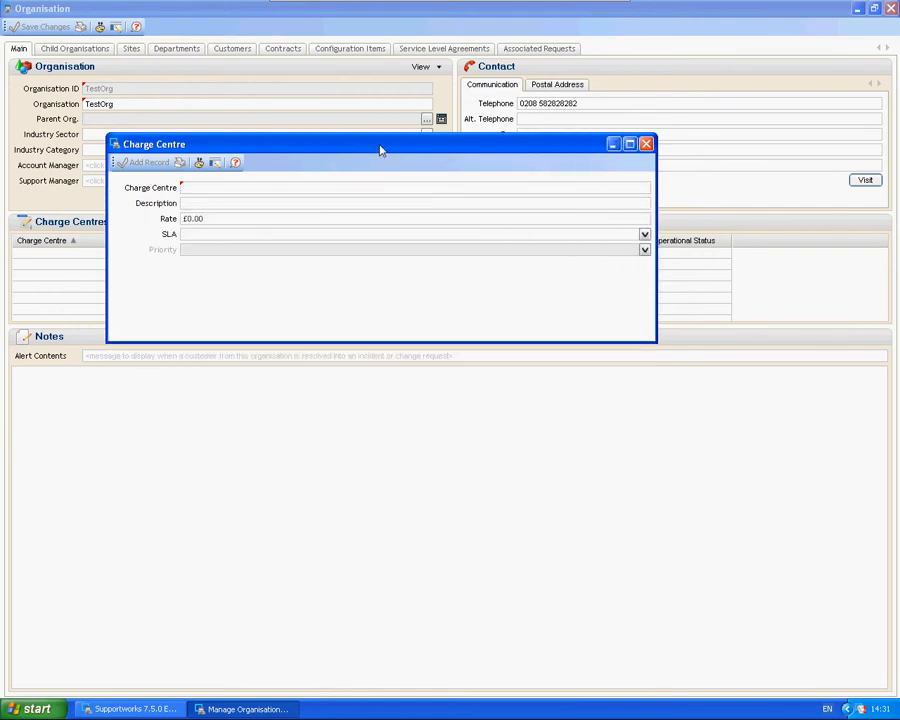
{"action": "left_click_drag", "start_coordinate": [380, 150], "coordinate": [422, 205]}
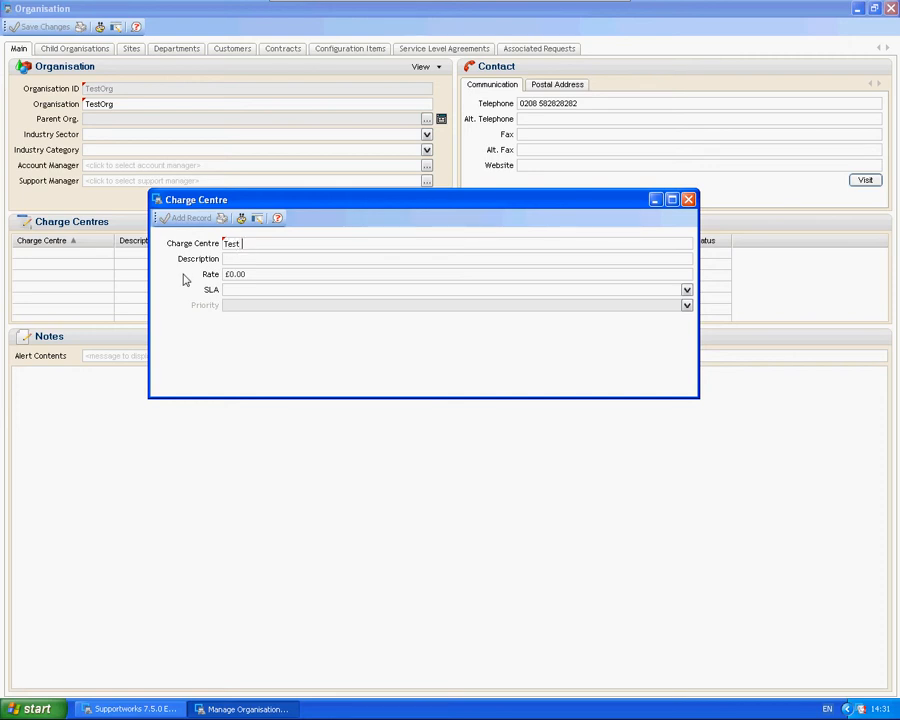
{"action": "type", "text": "e"}
{"action": "left_click_drag", "start_coordinate": [275, 254], "coordinate": [227, 254]}
{"action": "left_click", "coordinate": [245, 259]}
{"action": "type", "text": "TestCharge"}
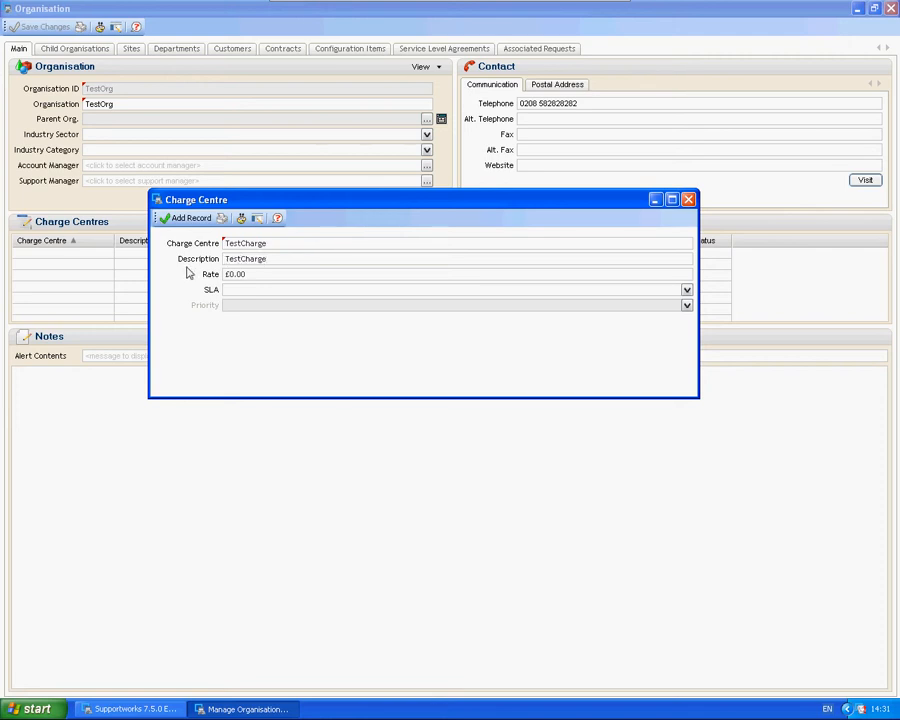
{"action": "left_click", "coordinate": [188, 219]}
{"action": "left_click", "coordinate": [71, 255]}
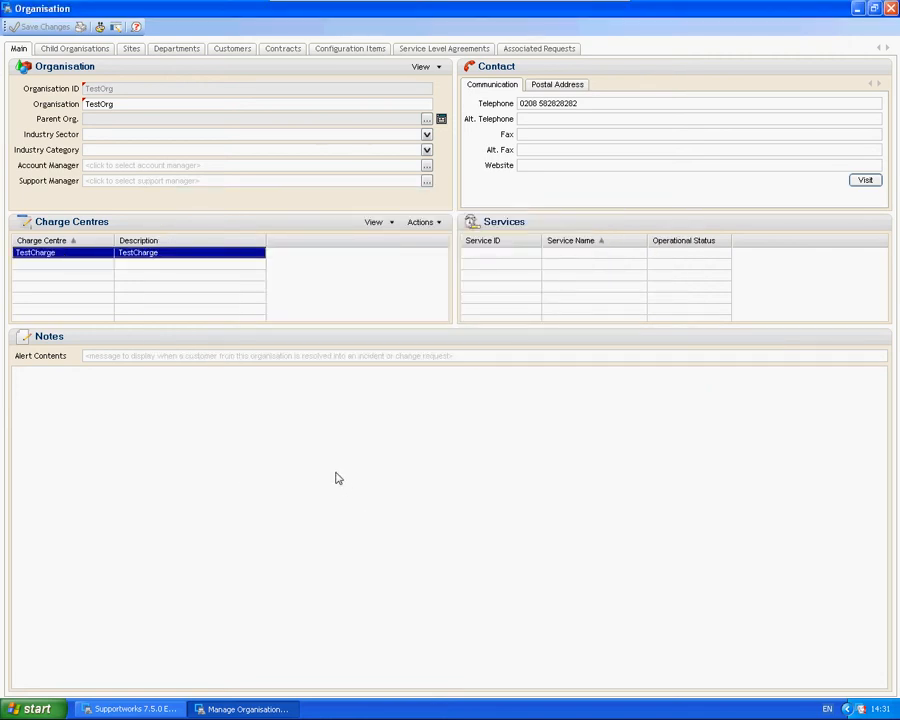
{"action": "left_click", "coordinate": [196, 455]}
Start a new TestOrg contract with ID and title TestContract and type Standard
{"action": "left_click", "coordinate": [284, 49]}
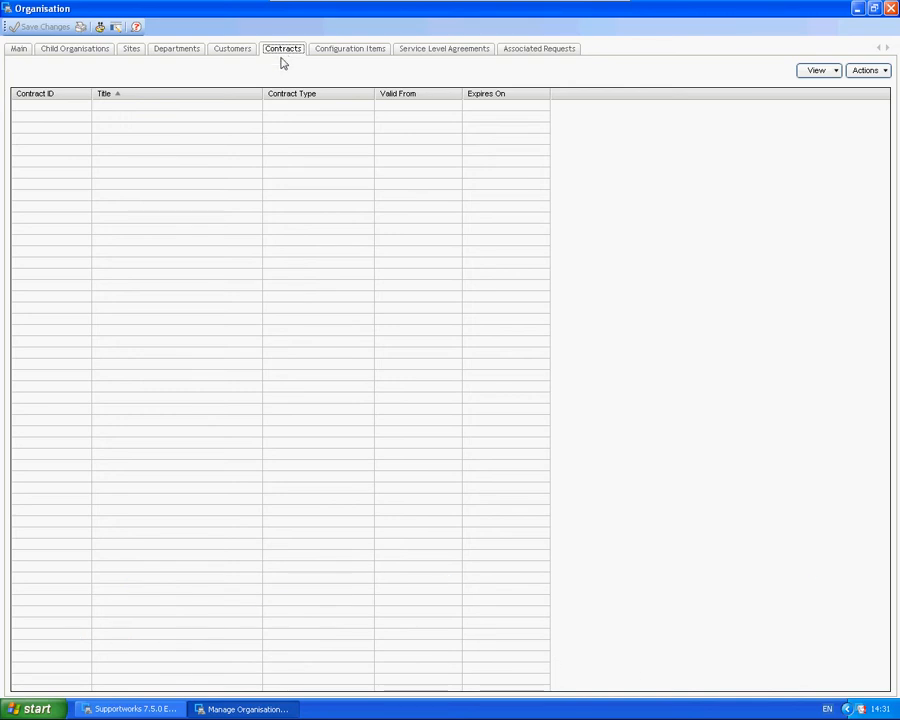
{"action": "left_click", "coordinate": [866, 72]}
{"action": "left_click", "coordinate": [855, 87]}
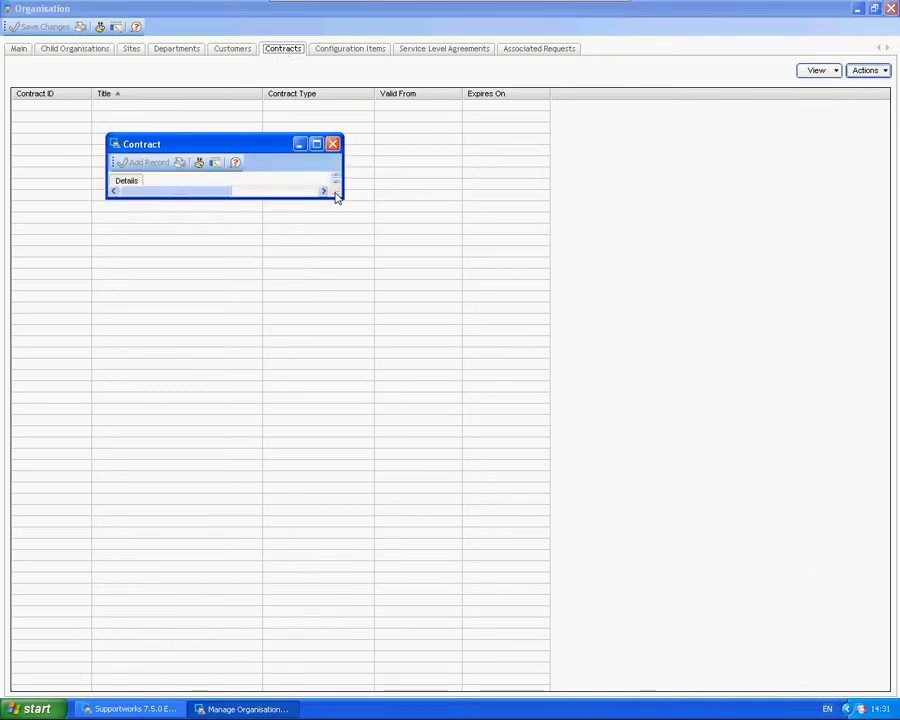
{"action": "left_click_drag", "start_coordinate": [338, 195], "coordinate": [733, 423]}
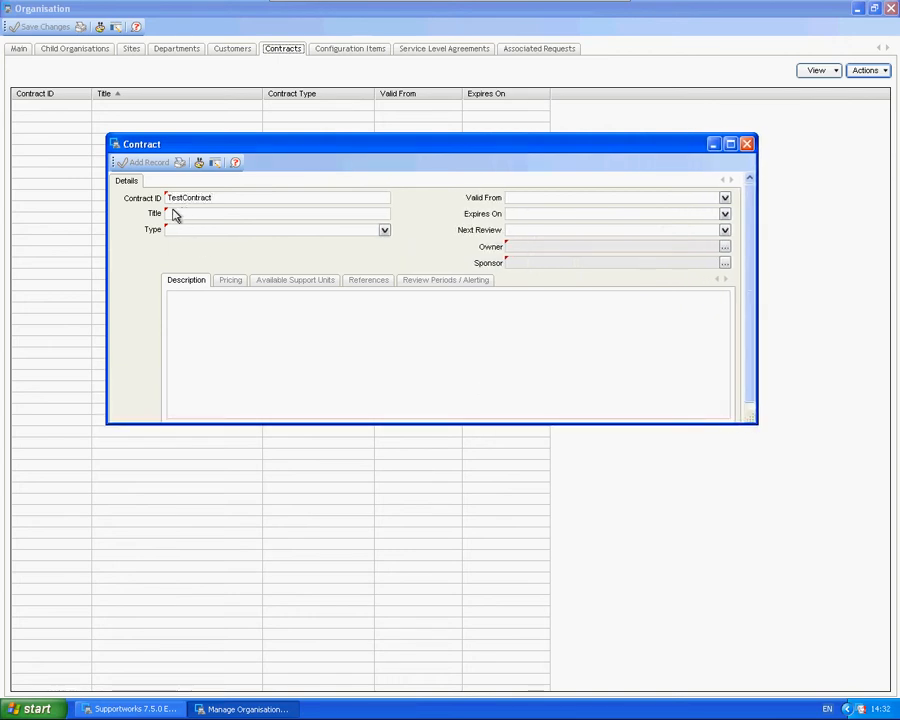
{"action": "left_click_drag", "start_coordinate": [234, 200], "coordinate": [143, 203]}
{"action": "key", "text": "ctrl+c"}
{"action": "left_click", "coordinate": [189, 215]}
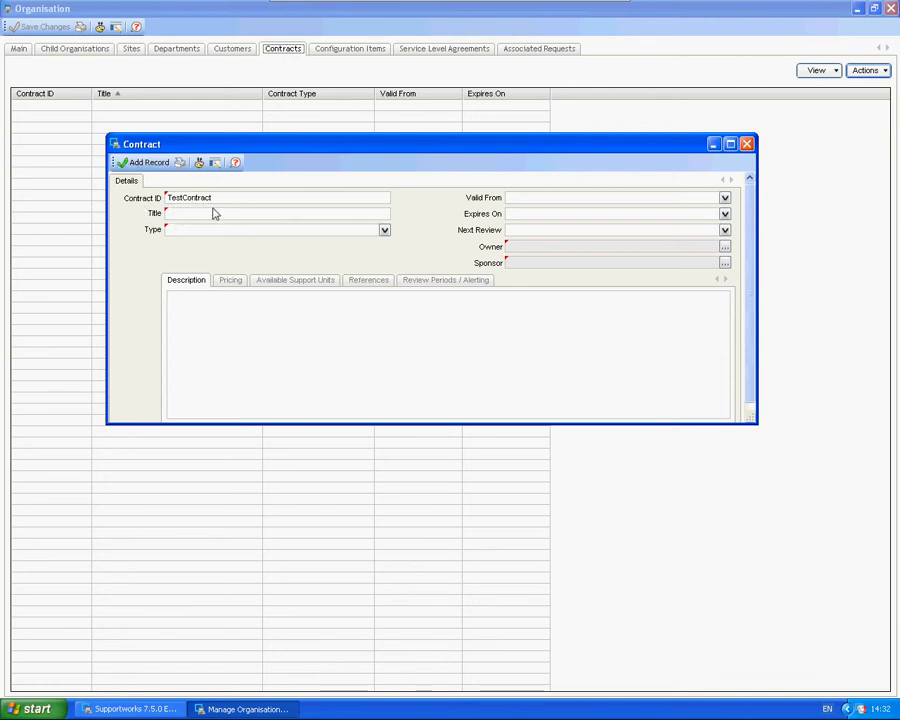
{"action": "key", "text": "ctrl+v"}
{"action": "left_click", "coordinate": [384, 230]}
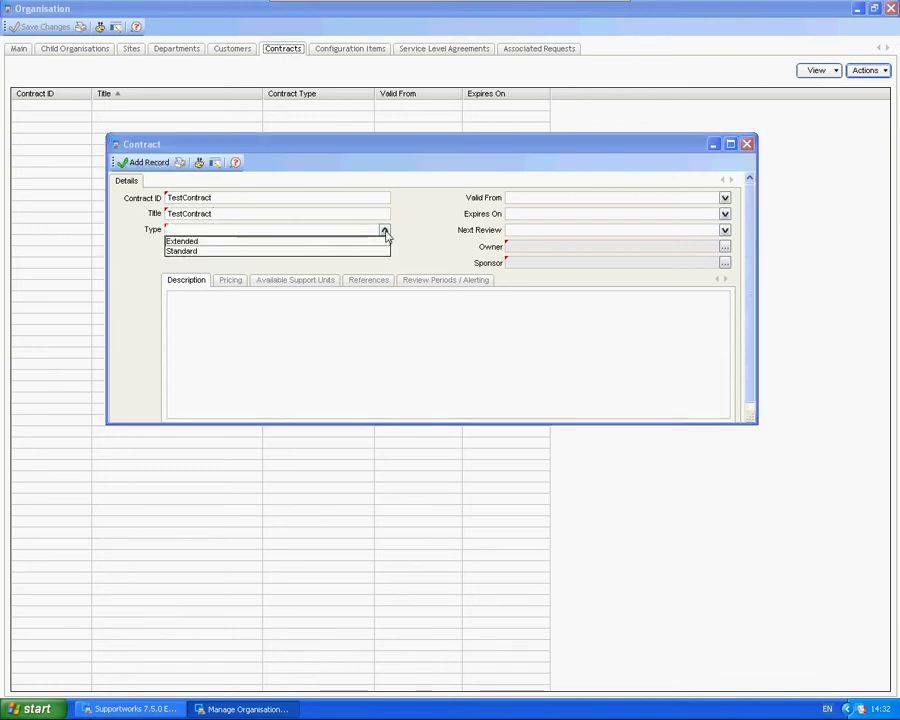
{"action": "left_click", "coordinate": [191, 252]}
Assign an analyst as the contract owner and a customer as its sponsor
{"action": "left_click", "coordinate": [723, 262]}
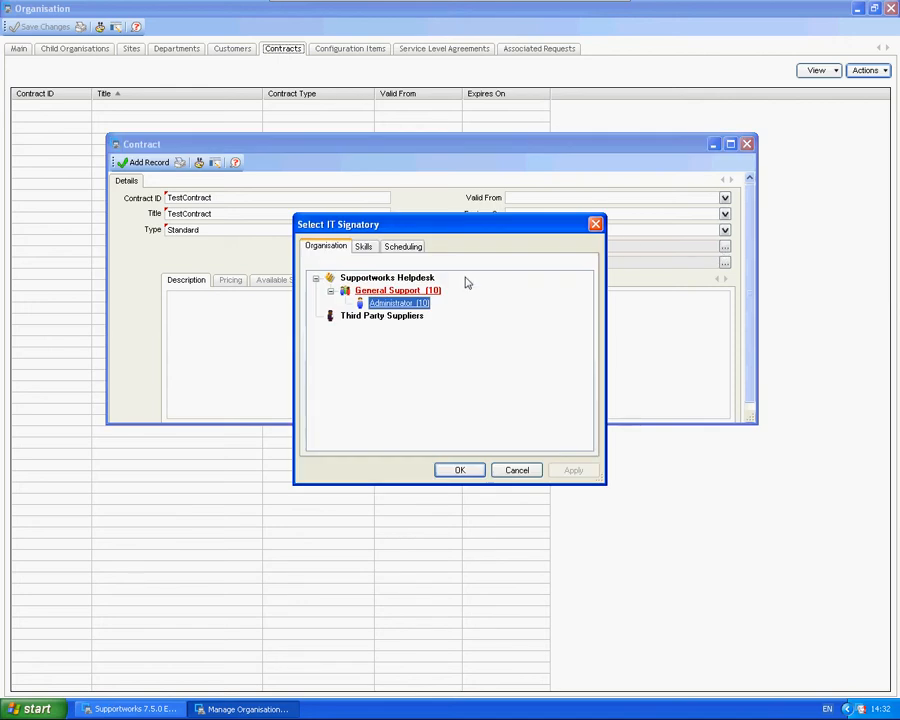
{"action": "left_click", "coordinate": [456, 470]}
{"action": "left_click", "coordinate": [724, 262]}
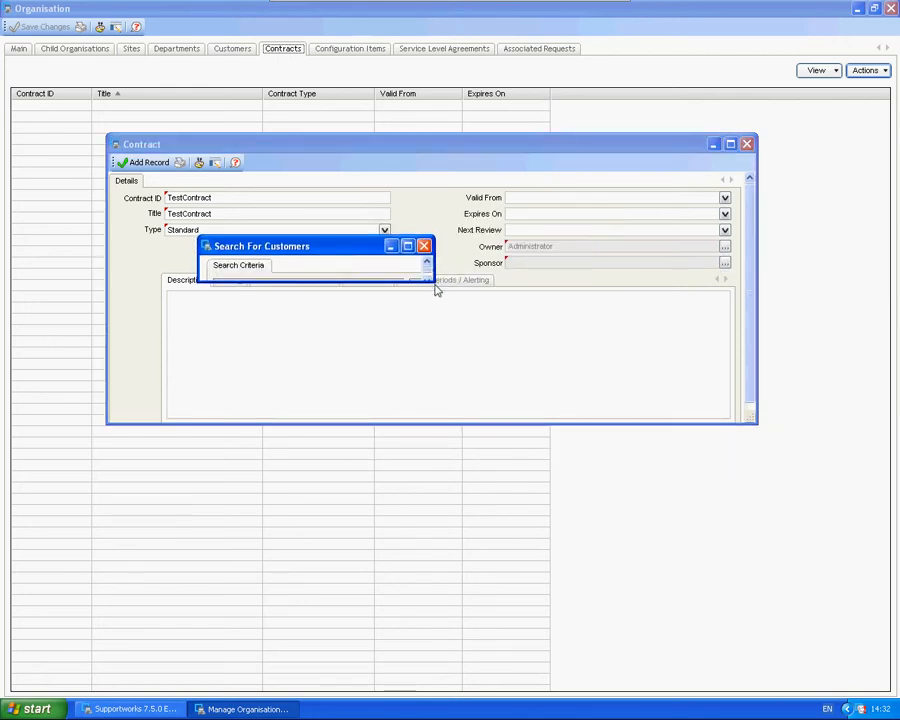
{"action": "left_click_drag", "start_coordinate": [435, 289], "coordinate": [742, 500]}
{"action": "left_click", "coordinate": [695, 407]}
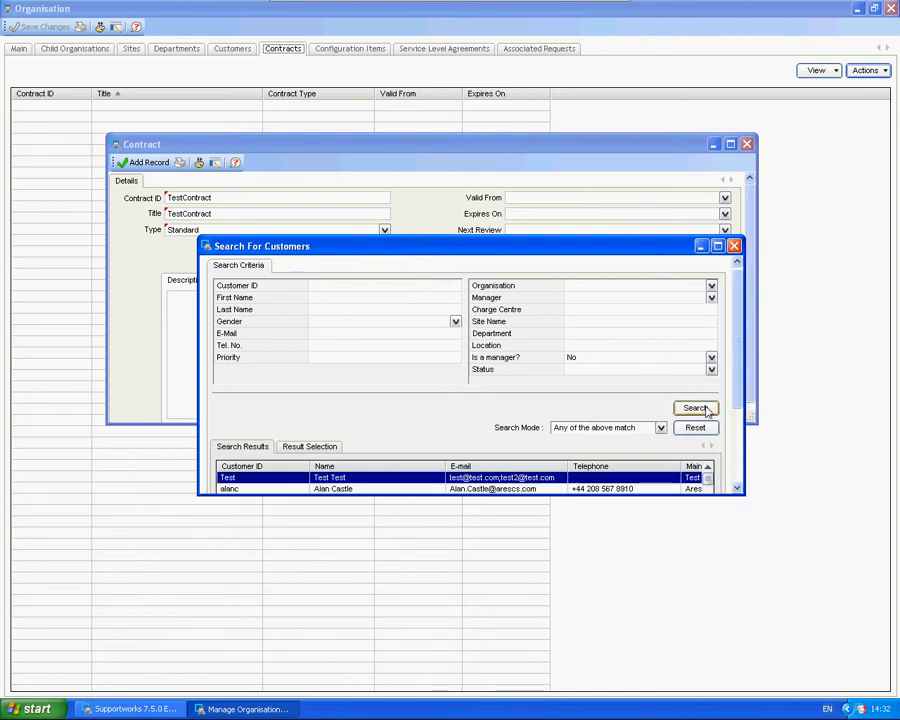
{"action": "left_click_drag", "start_coordinate": [738, 383], "coordinate": [705, 450]}
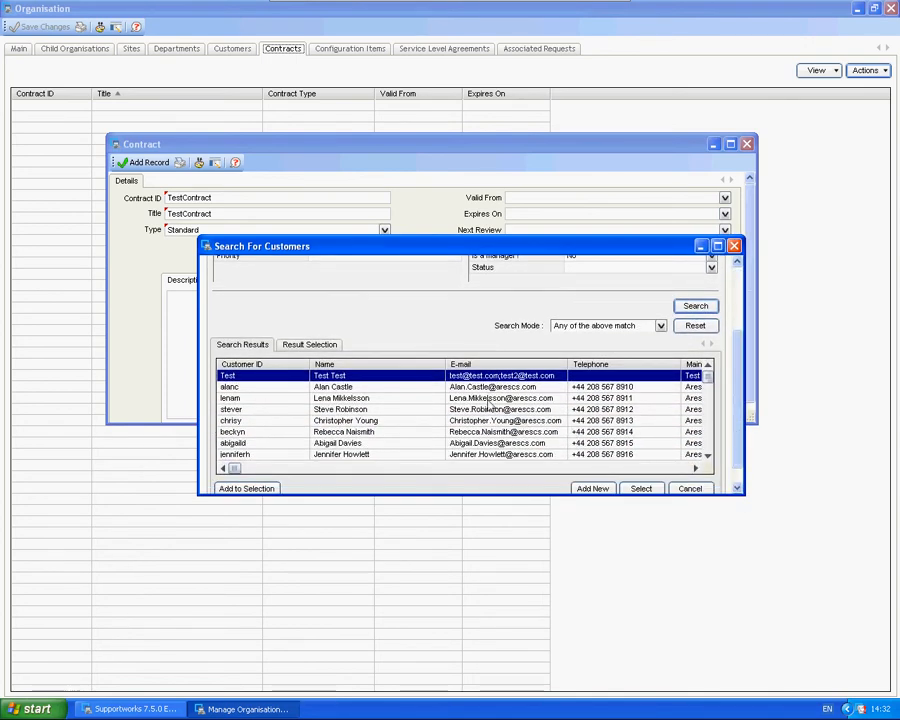
{"action": "left_click", "coordinate": [488, 387]}
{"action": "left_click", "coordinate": [638, 488]}
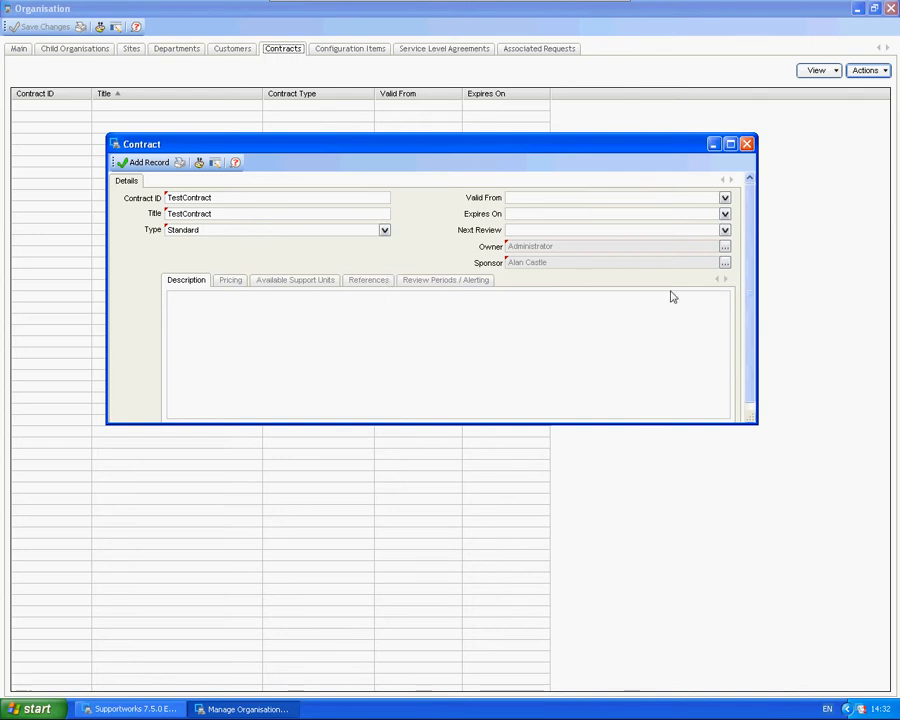
Make the contract valid from 2013-05-23 to 2013-05-24 and save it
{"action": "left_click_drag", "start_coordinate": [759, 431], "coordinate": [845, 537]}
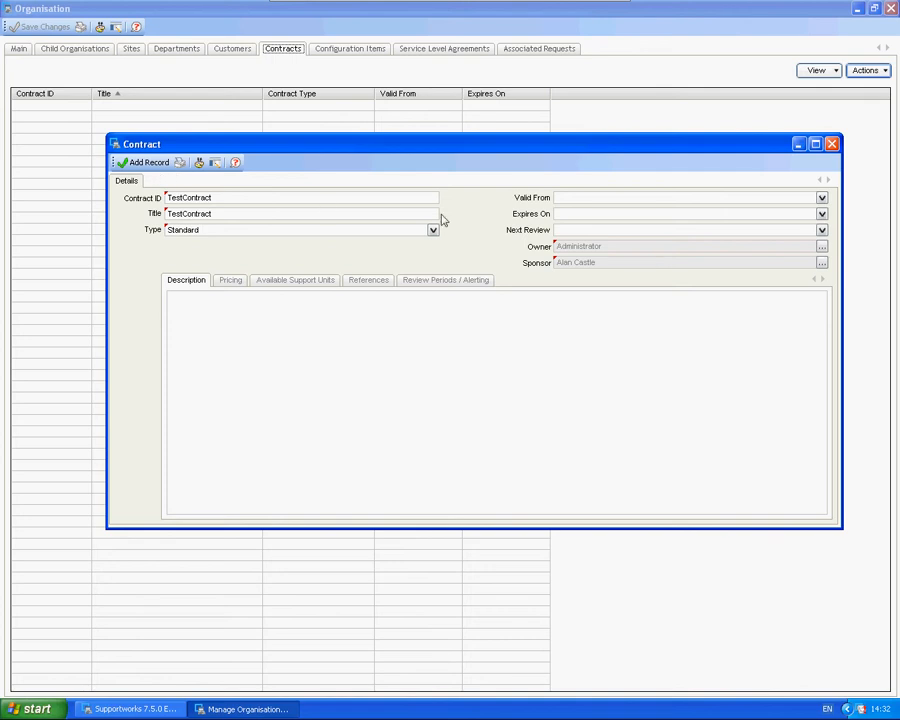
{"action": "left_click", "coordinate": [822, 198]}
{"action": "left_click", "coordinate": [628, 279]}
{"action": "left_click", "coordinate": [822, 214]}
{"action": "left_click", "coordinate": [643, 295]}
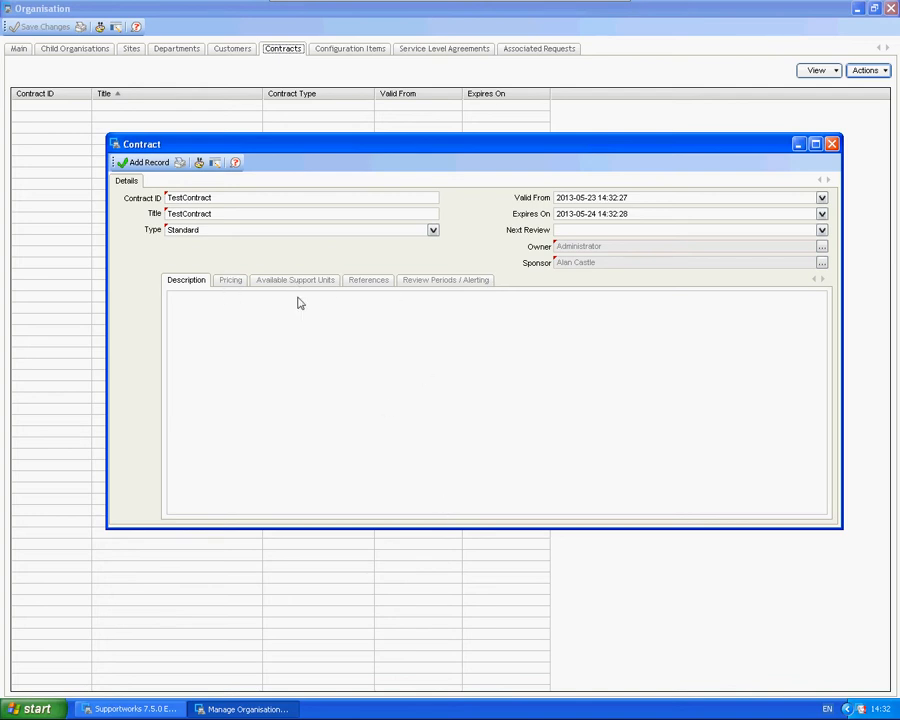
{"action": "left_click", "coordinate": [145, 168]}
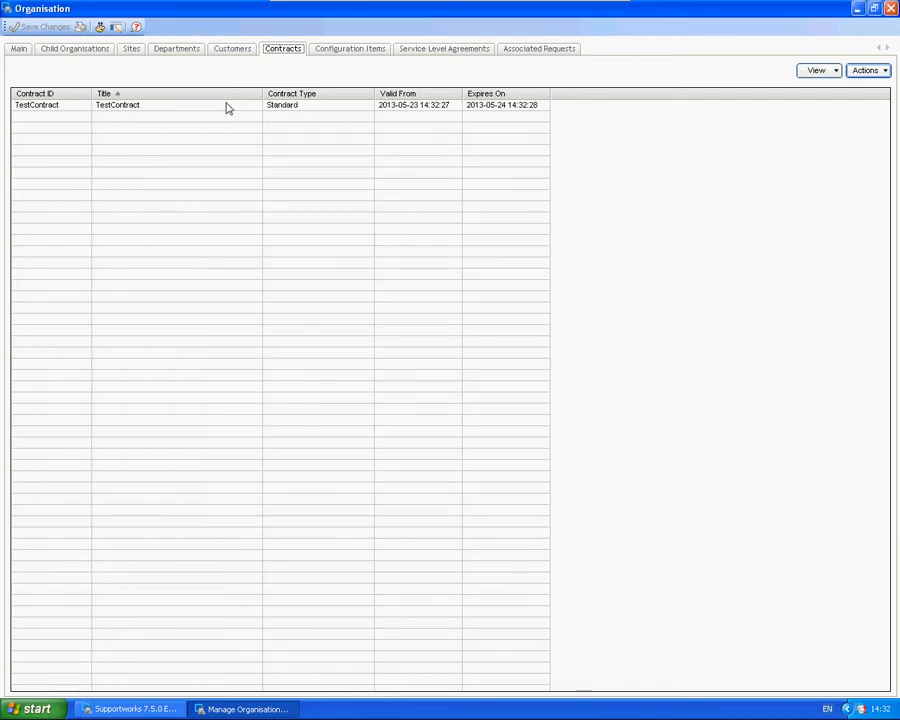
Associate six configuration items, ADMWKS03 through DEVWKS09, with TestOrg as their owner
{"action": "left_click", "coordinate": [110, 106]}
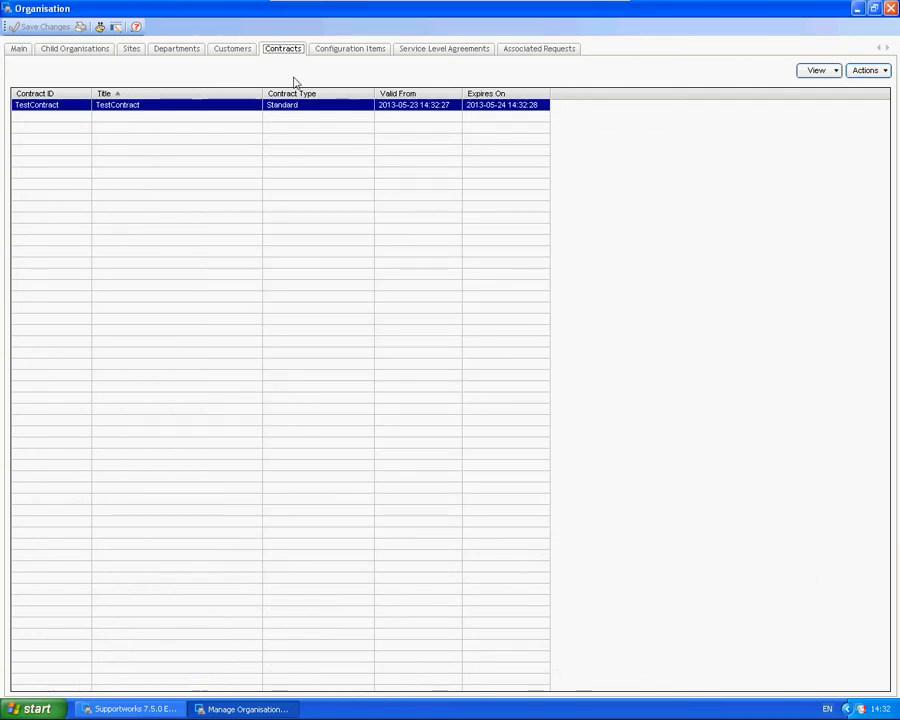
{"action": "left_click", "coordinate": [336, 49]}
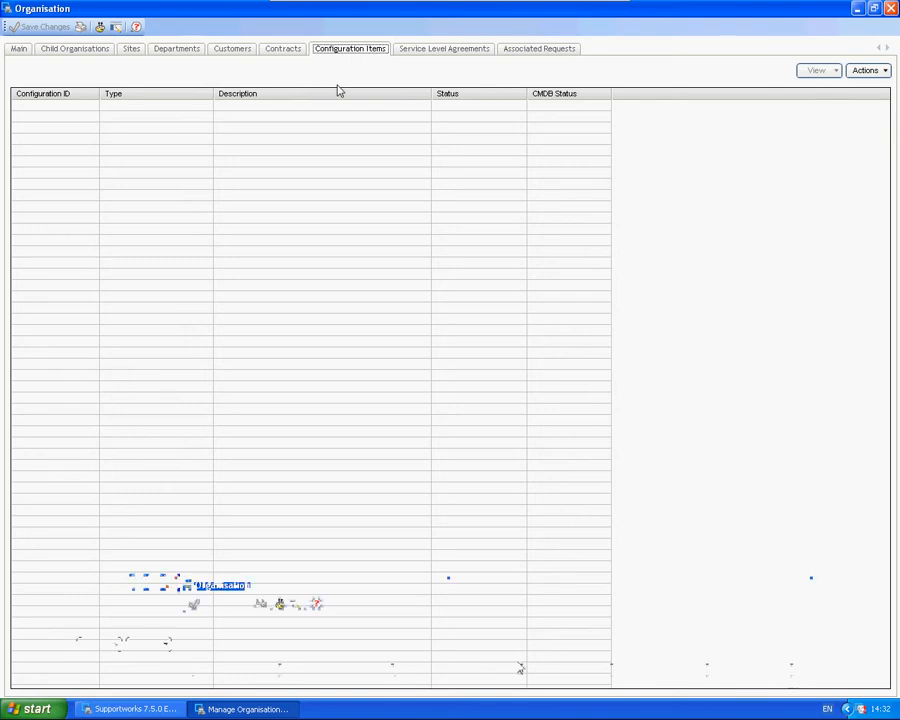
{"action": "left_click", "coordinate": [863, 72]}
{"action": "left_click", "coordinate": [866, 86]}
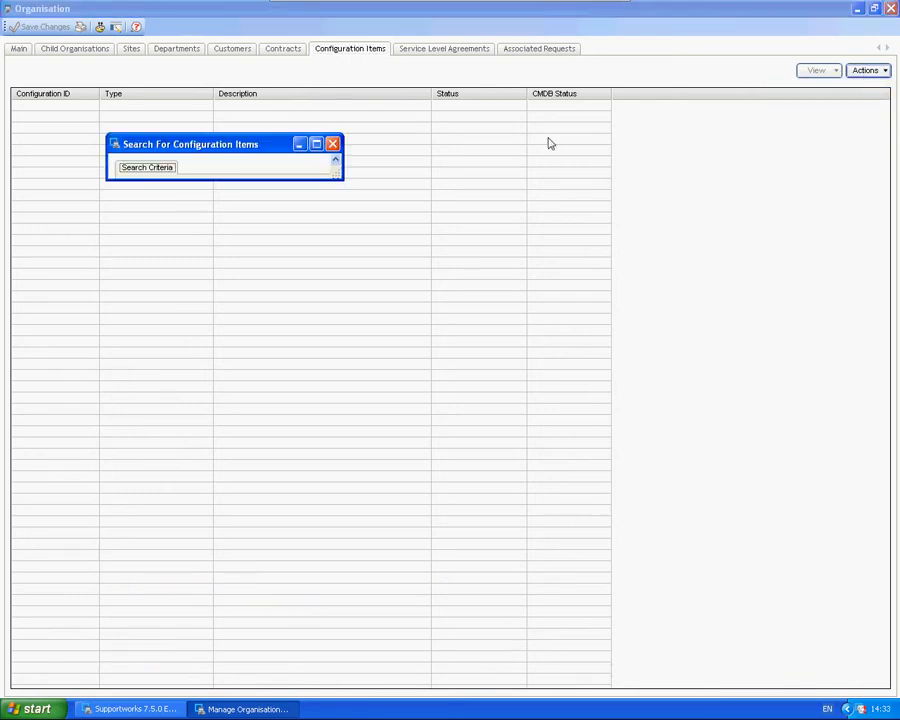
{"action": "left_click_drag", "start_coordinate": [335, 181], "coordinate": [816, 497]}
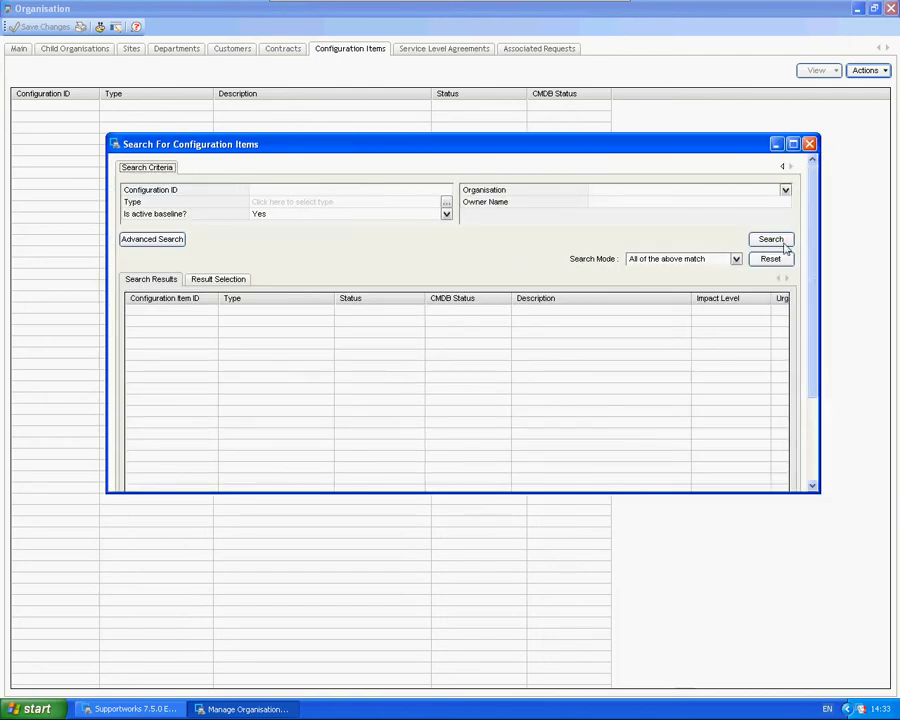
{"action": "left_click", "coordinate": [785, 239]}
{"action": "left_click", "coordinate": [291, 254]}
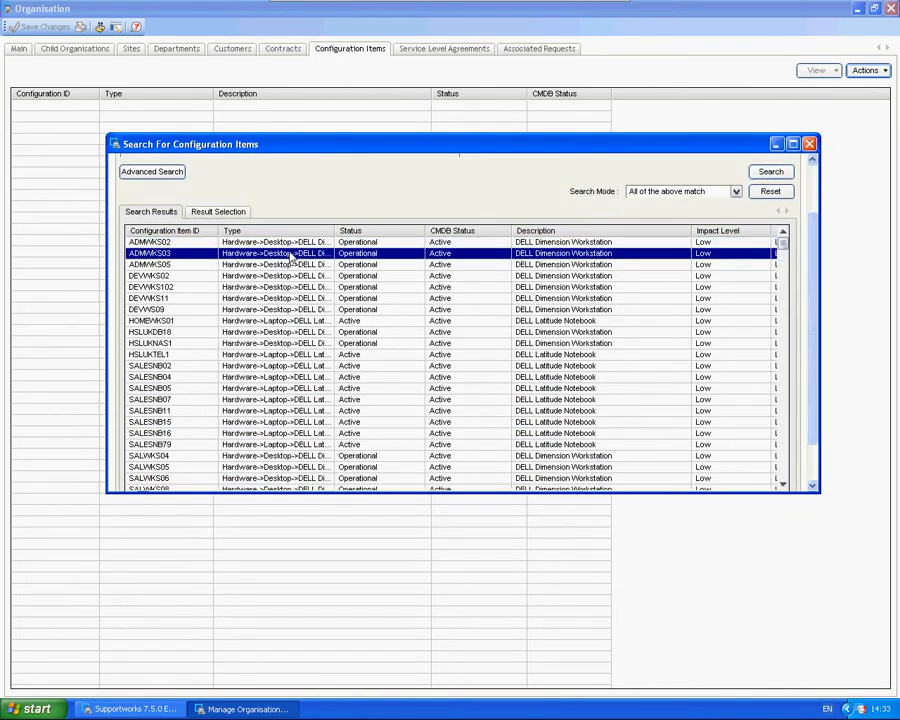
{"action": "left_click", "coordinate": [285, 311], "text": "shift"}
{"action": "scroll", "coordinate": [825, 307], "scroll_direction": "down", "scroll_amount": 3}
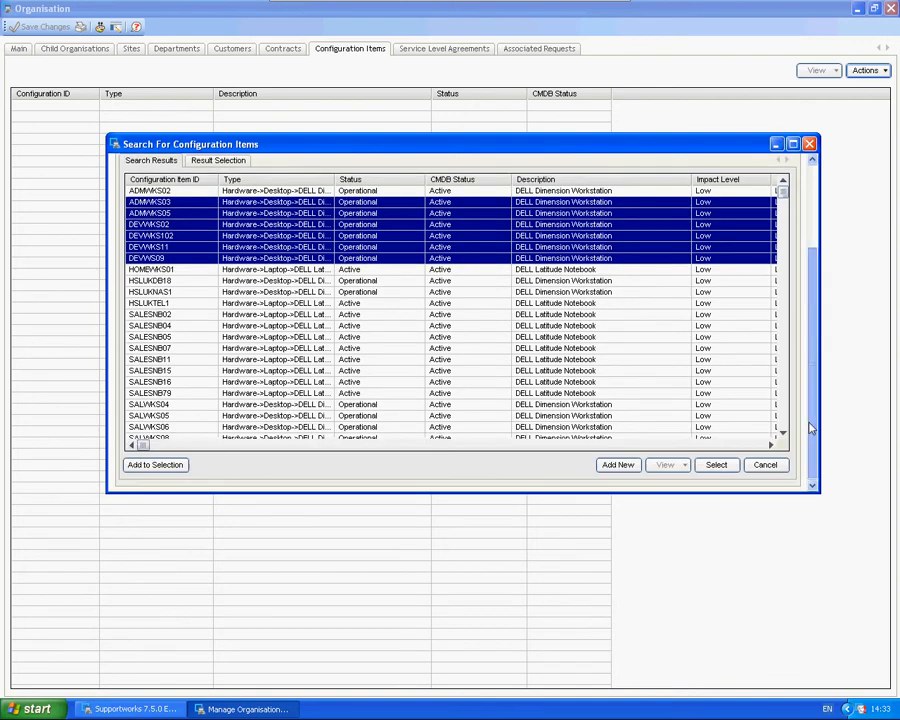
{"action": "left_click", "coordinate": [714, 464]}
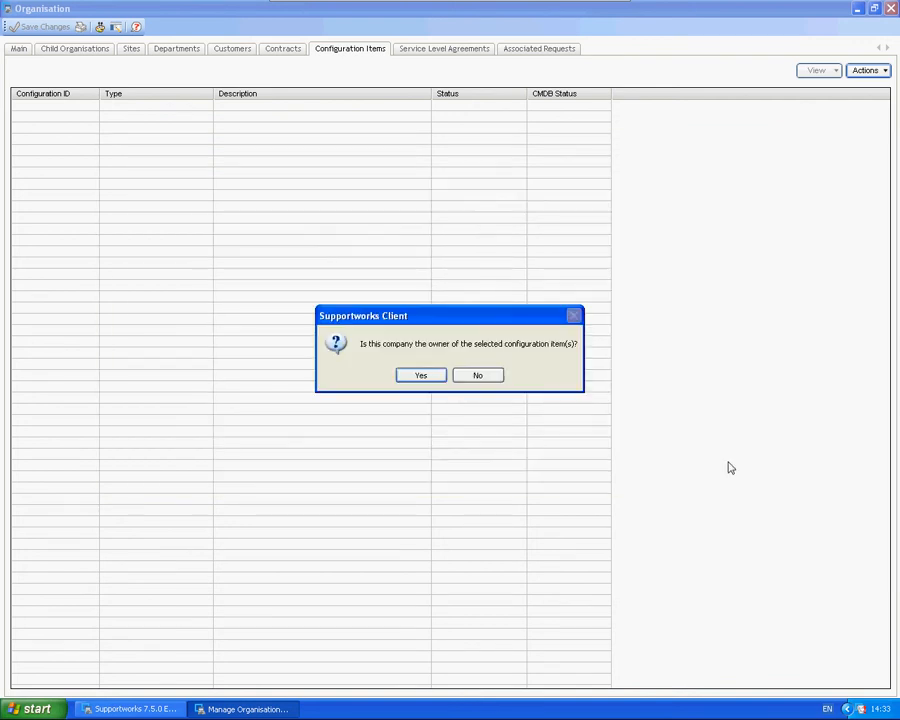
{"action": "left_click", "coordinate": [421, 377]}
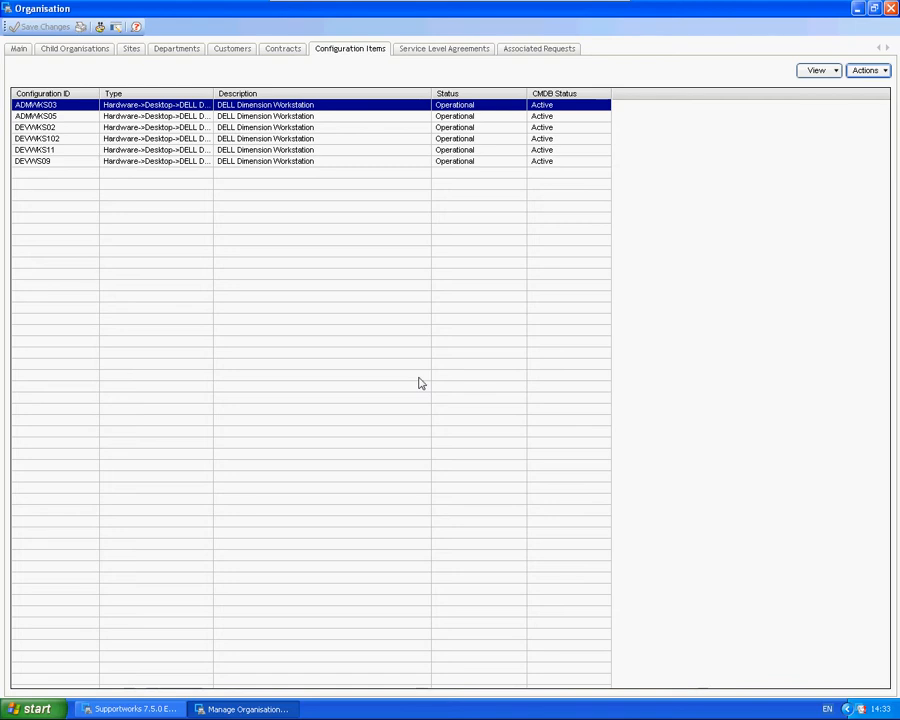
Inspect the ADMWKS03 item's details, then show the Service Level Agreements section
{"action": "left_click", "coordinate": [333, 139]}
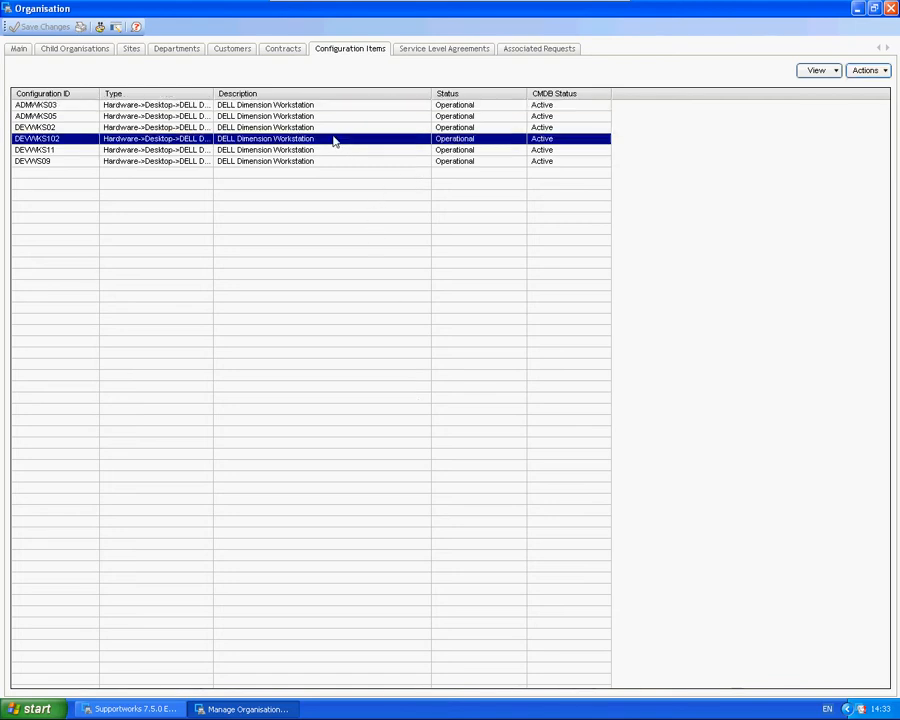
{"action": "left_click", "coordinate": [320, 116]}
{"action": "double_click", "coordinate": [323, 106]}
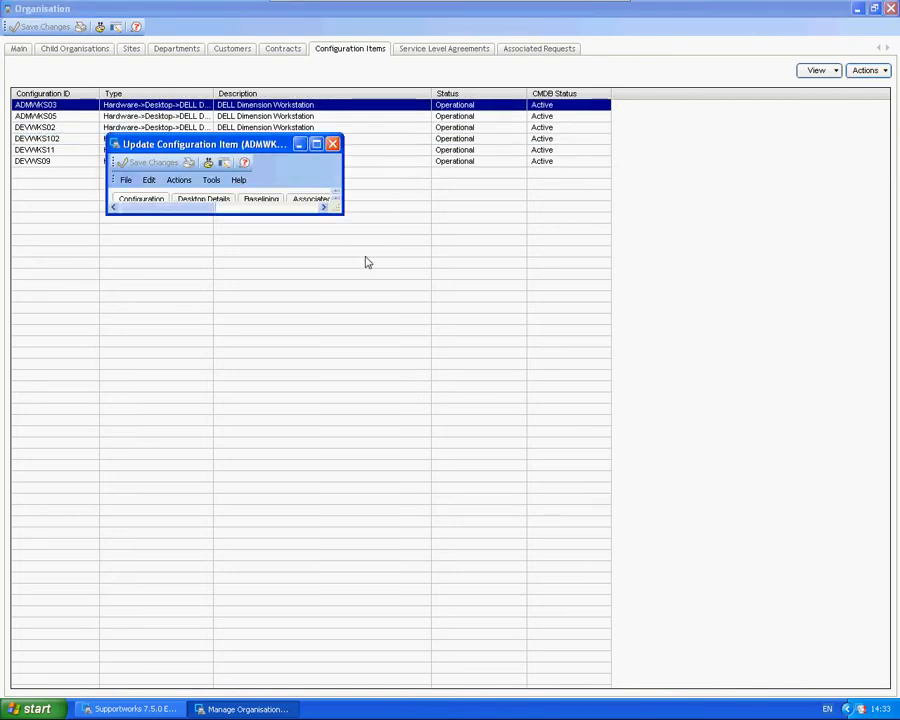
{"action": "left_click_drag", "start_coordinate": [338, 215], "coordinate": [714, 573]}
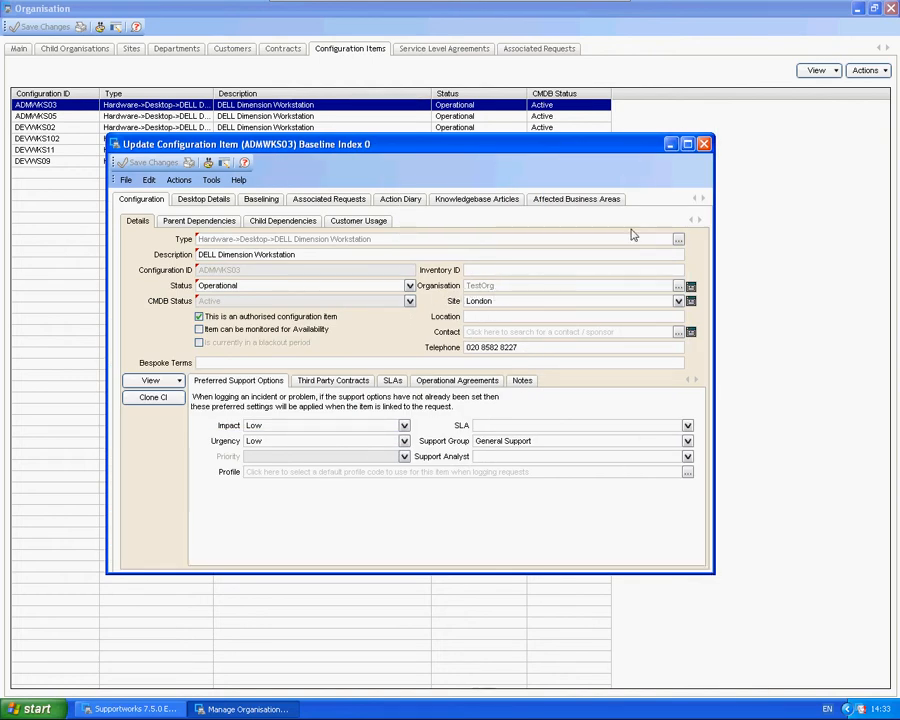
{"action": "left_click", "coordinate": [703, 143]}
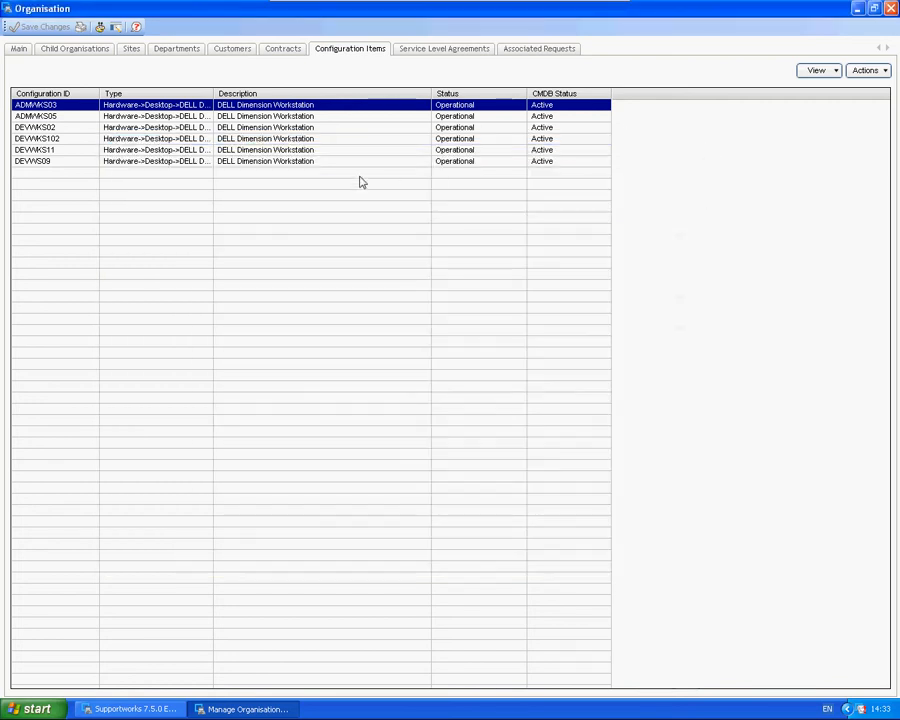
{"action": "left_click", "coordinate": [440, 50]}
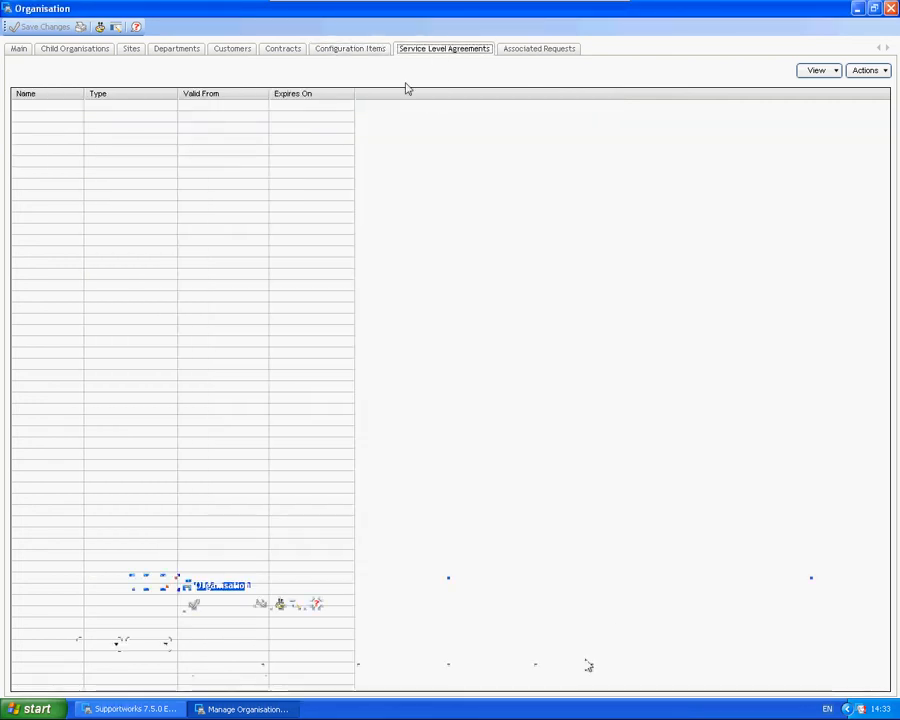
Associate TestSLA with TestOrg from Browse SLAs and check its empty Associated Requests
{"action": "left_click", "coordinate": [856, 72]}
{"action": "left_click", "coordinate": [840, 87]}
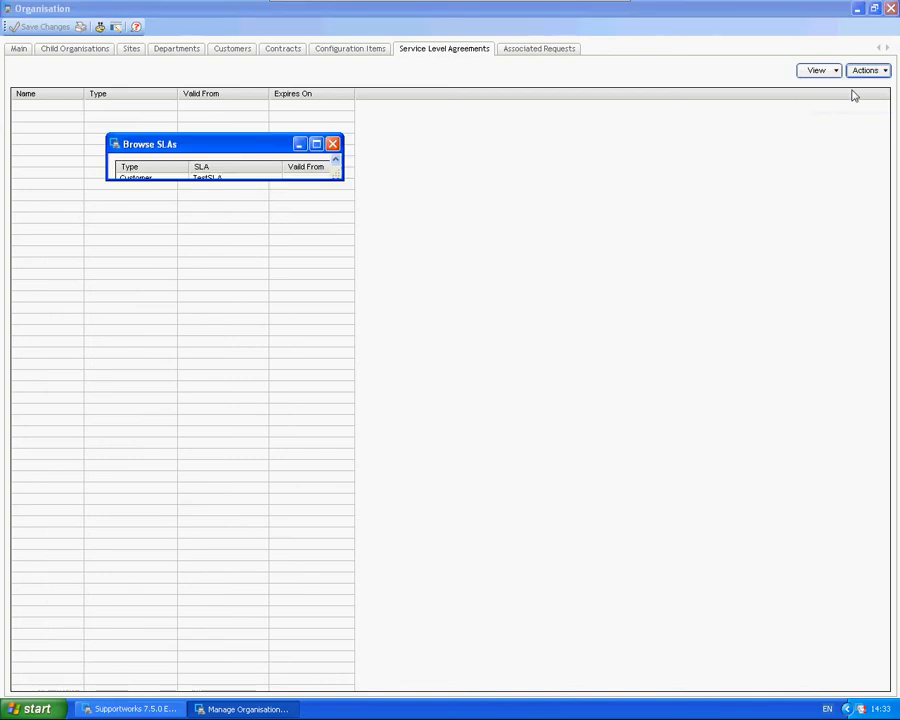
{"action": "left_click_drag", "start_coordinate": [342, 184], "coordinate": [639, 471]}
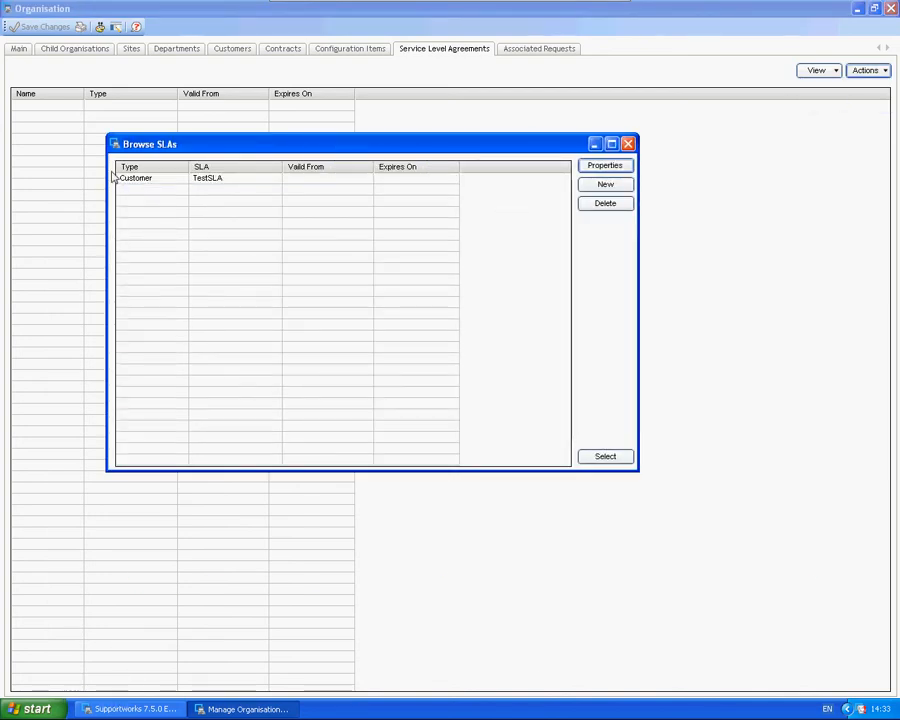
{"action": "left_click", "coordinate": [605, 456]}
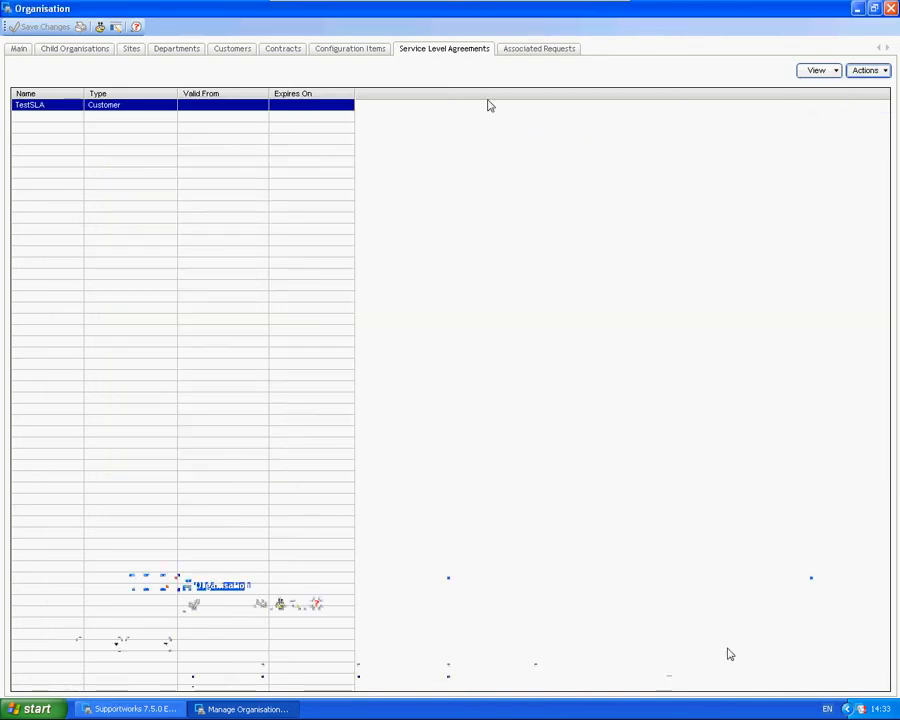
{"action": "left_click", "coordinate": [527, 50]}
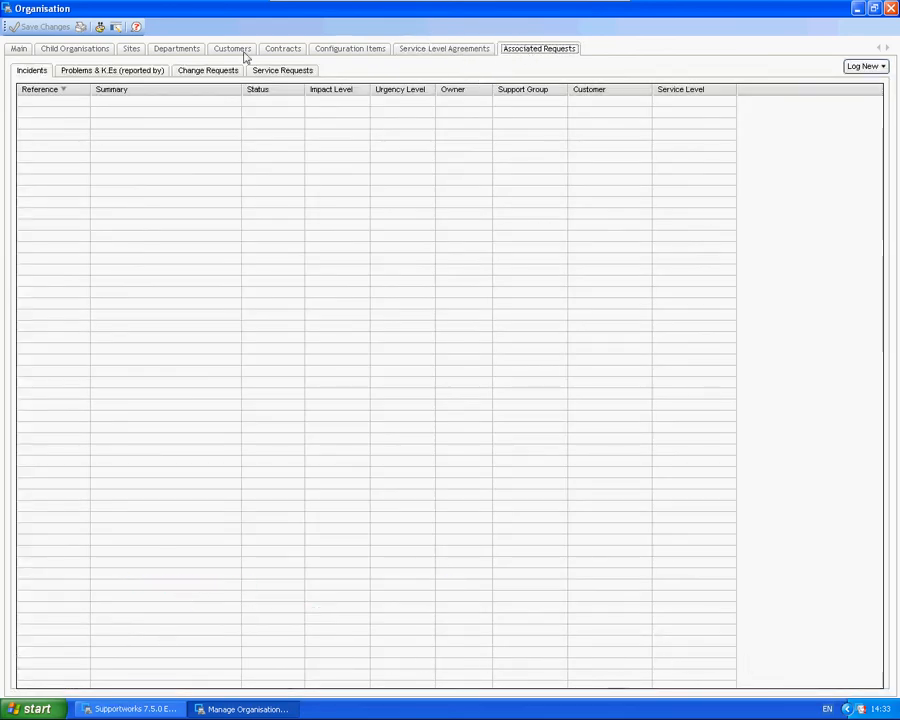
Return to TestOrg's Main details and move the schema overview window out of the way
{"action": "left_click", "coordinate": [19, 49]}
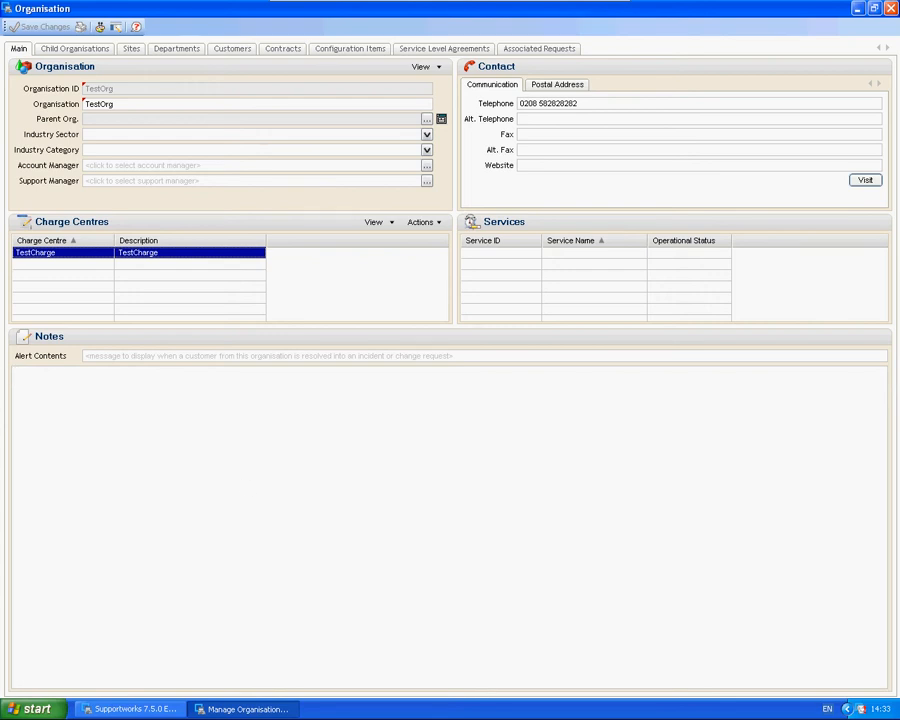
{"action": "left_click_drag", "start_coordinate": [0, 104], "coordinate": [434, 96]}
{"action": "double_click", "coordinate": [434, 96]}
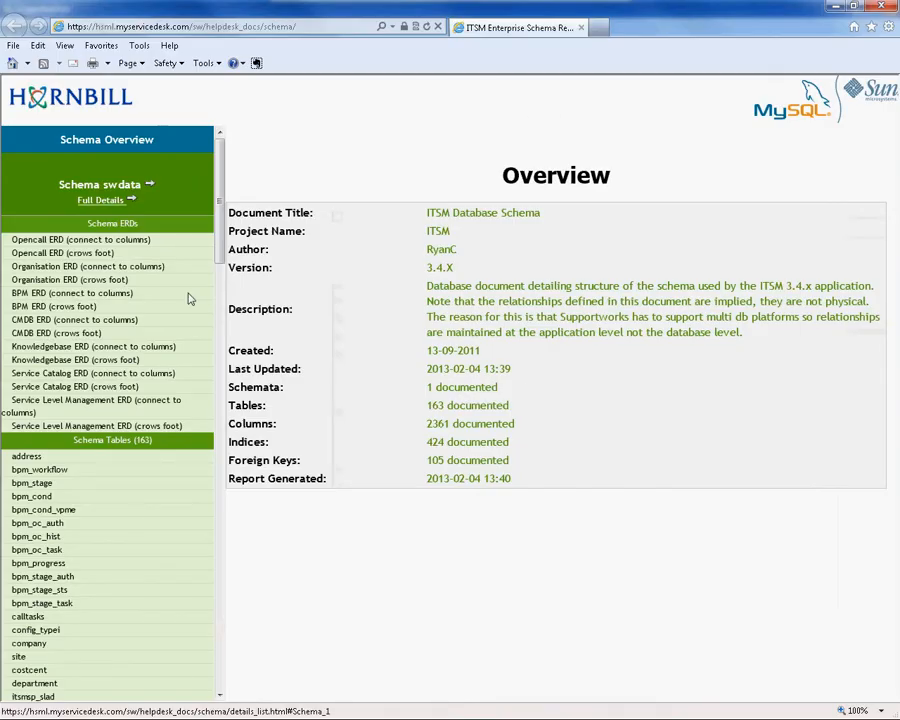
{"action": "double_click", "coordinate": [545, 8]}
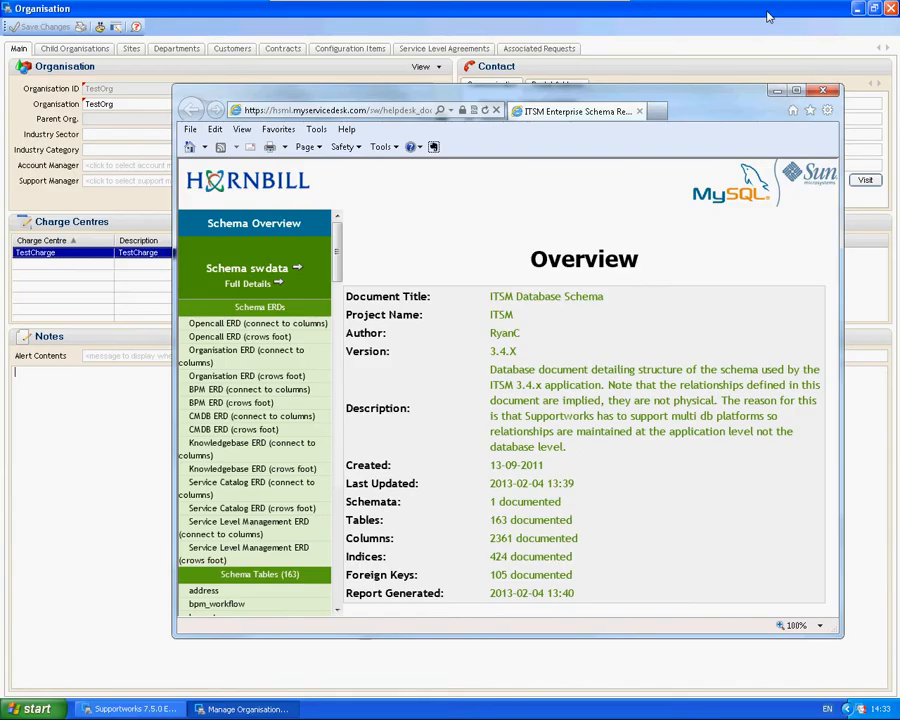
{"action": "left_click_drag", "start_coordinate": [433, 97], "coordinate": [0, 100]}
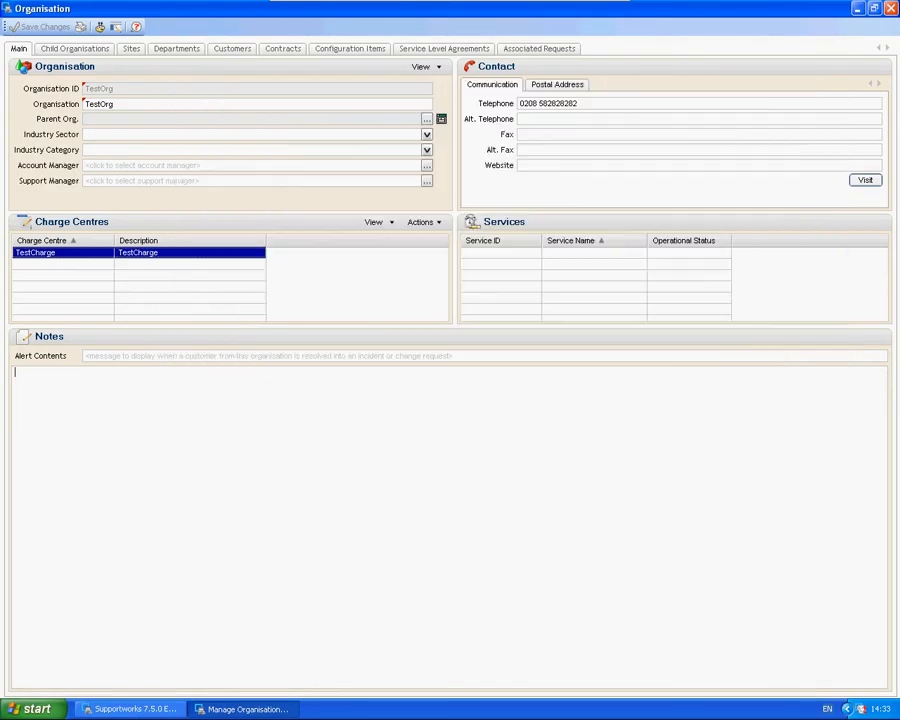
Close the TestOrg record and Manage Organisation Records, returning to Supportworks Today, then show the Help menu
{"action": "left_click", "coordinate": [890, 8]}
{"action": "left_click", "coordinate": [811, 93]}
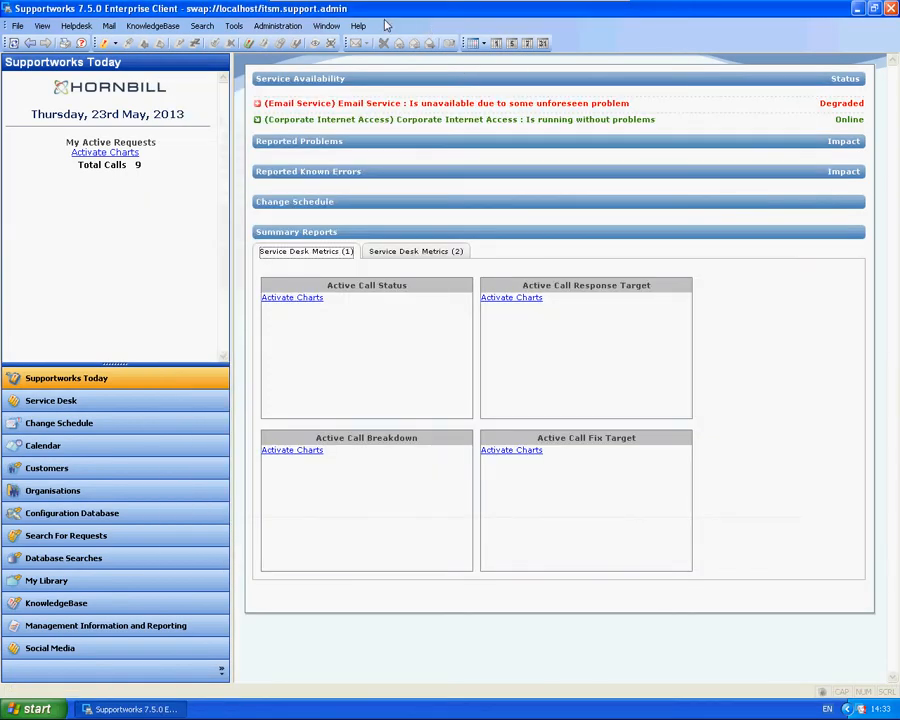
{"action": "left_click", "coordinate": [358, 25]}
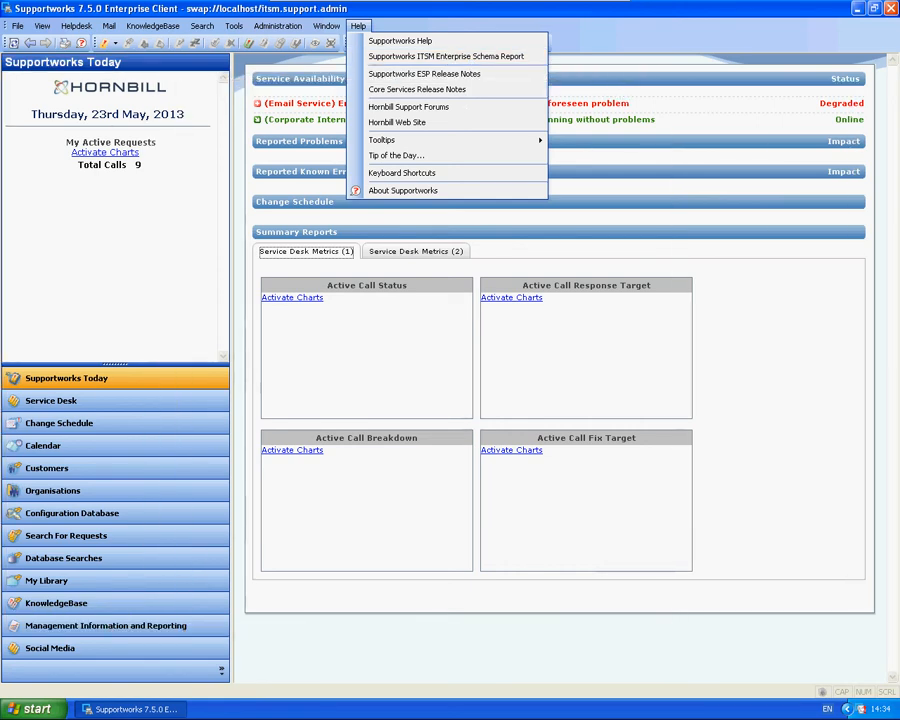
Open the Supportworks ITSM Enterprise Schema Report maximised at the Organisation ERD (connect to columns) diagram
{"action": "left_click", "coordinate": [446, 56]}
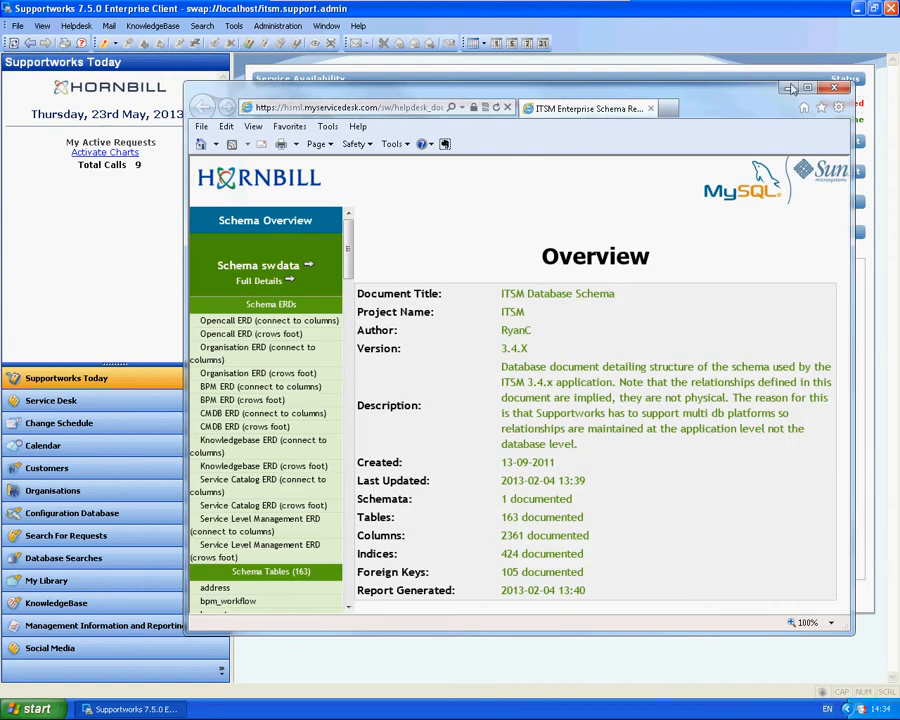
{"action": "left_click", "coordinate": [807, 89]}
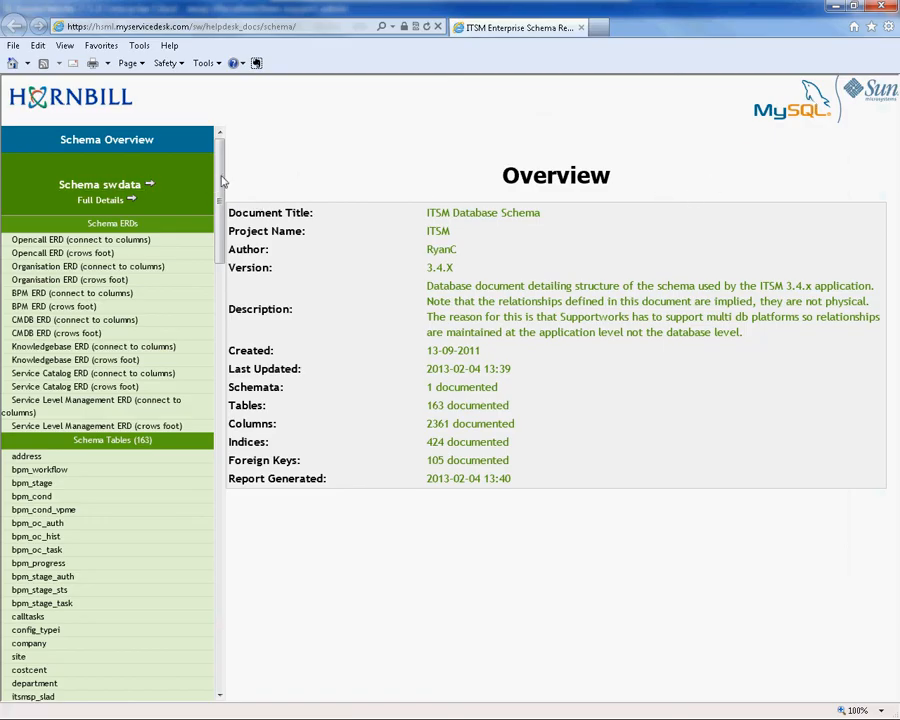
{"action": "left_click_drag", "start_coordinate": [220, 180], "coordinate": [222, 191]}
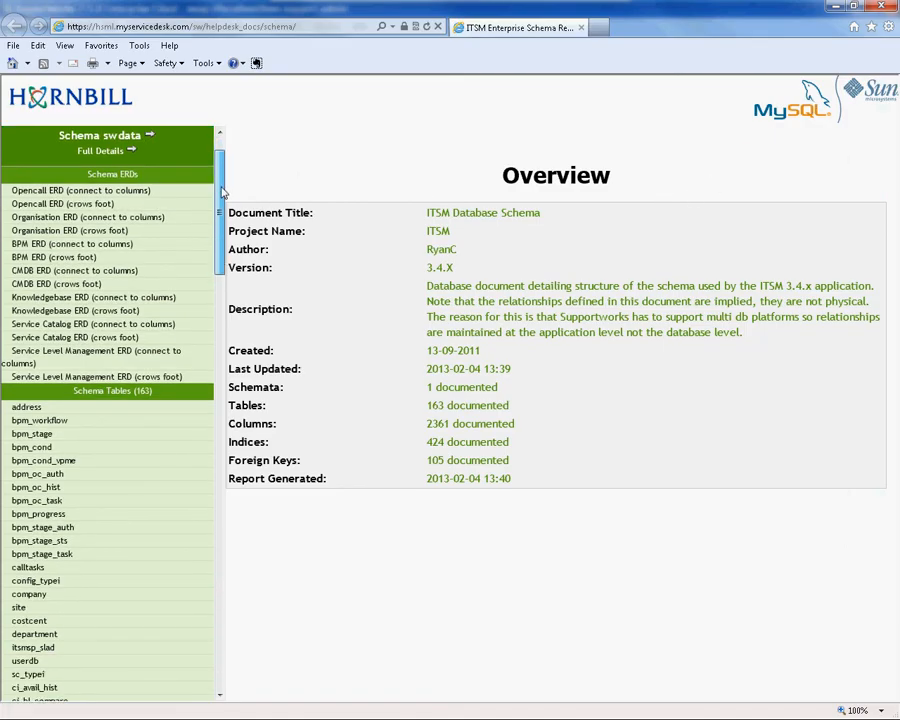
{"action": "left_click", "coordinate": [38, 220]}
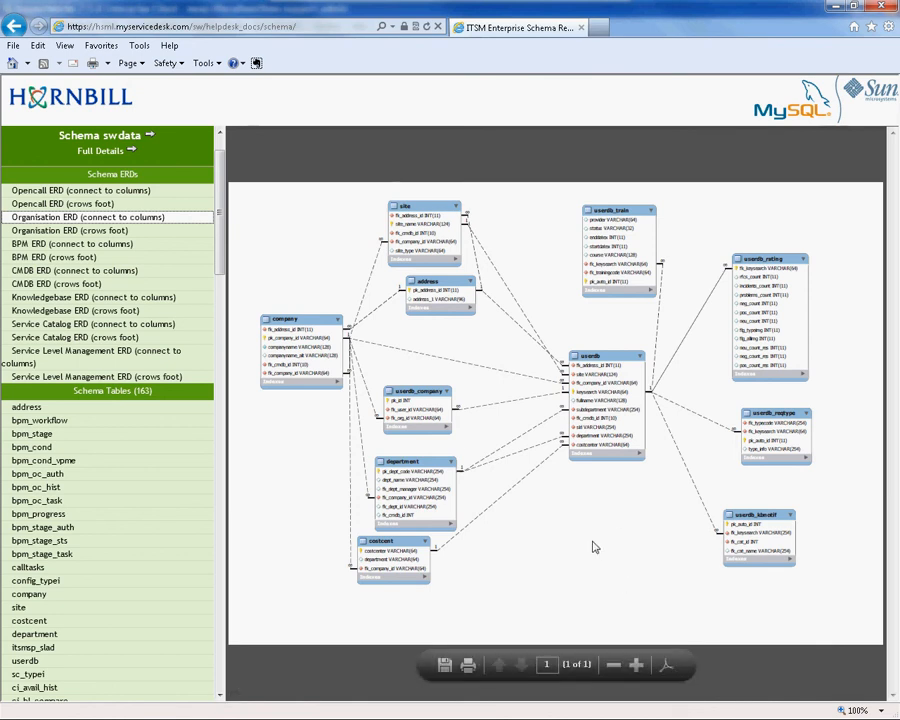
Pan around the Organisation ERD to inspect the company, site, userdb and related tables
{"action": "scroll", "coordinate": [596, 532], "scroll_direction": "up", "scroll_amount": 1, "text": "ctrl"}
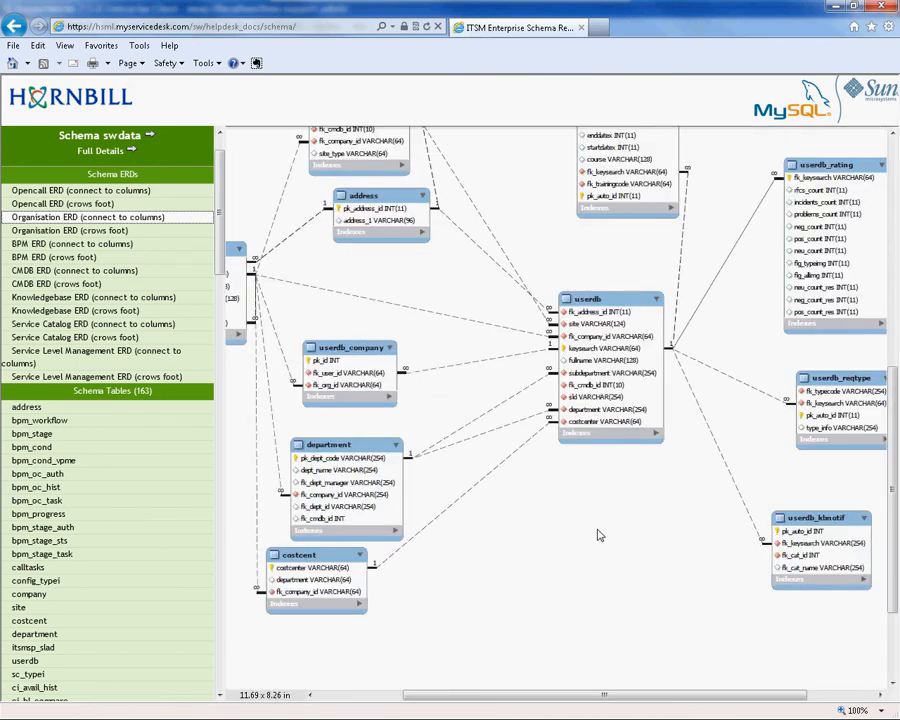
{"action": "scroll", "coordinate": [598, 535], "scroll_direction": "up", "scroll_amount": 1, "text": "ctrl"}
{"action": "left_click_drag", "start_coordinate": [587, 694], "coordinate": [395, 695]}
{"action": "left_click_drag", "start_coordinate": [892, 410], "coordinate": [882, 169]}
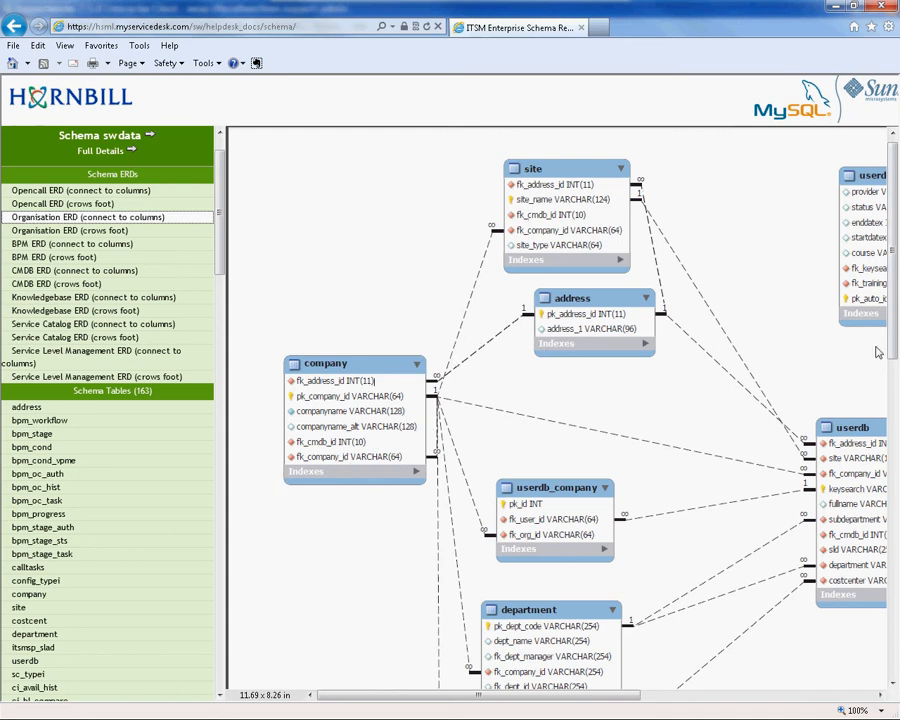
{"action": "left_click_drag", "start_coordinate": [892, 292], "coordinate": [895, 417]}
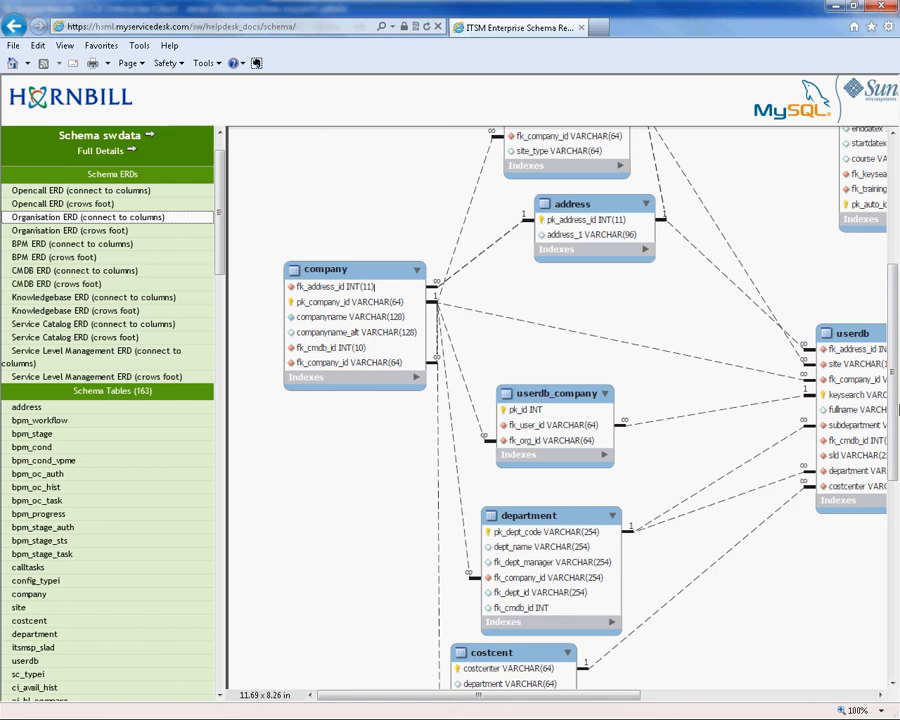
{"action": "left_click_drag", "start_coordinate": [890, 335], "coordinate": [882, 474]}
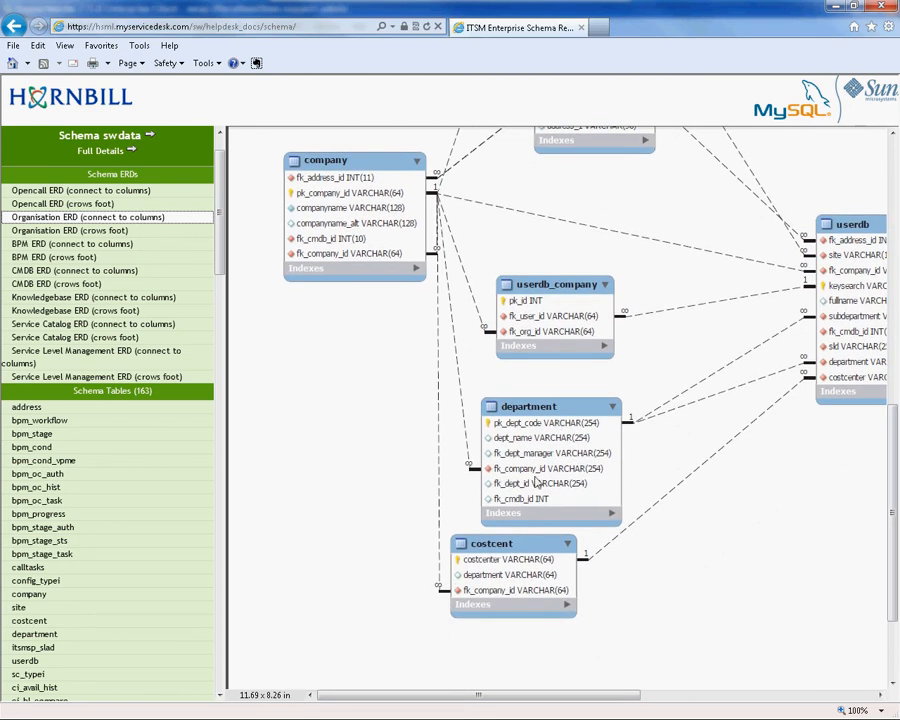
{"action": "left_click_drag", "start_coordinate": [544, 695], "coordinate": [742, 696]}
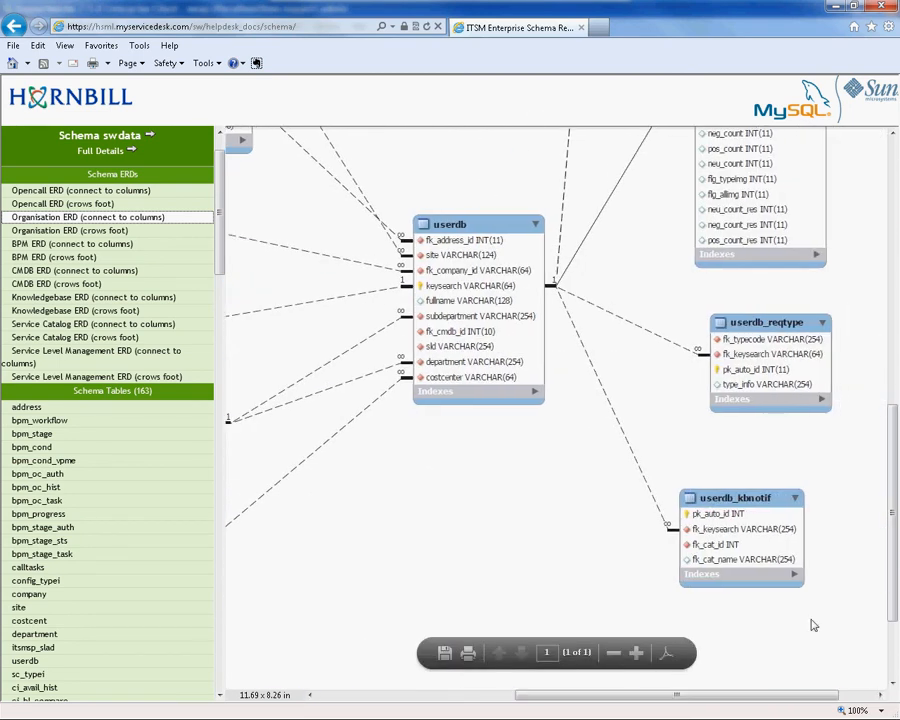
{"action": "left_click_drag", "start_coordinate": [895, 443], "coordinate": [824, 203]}
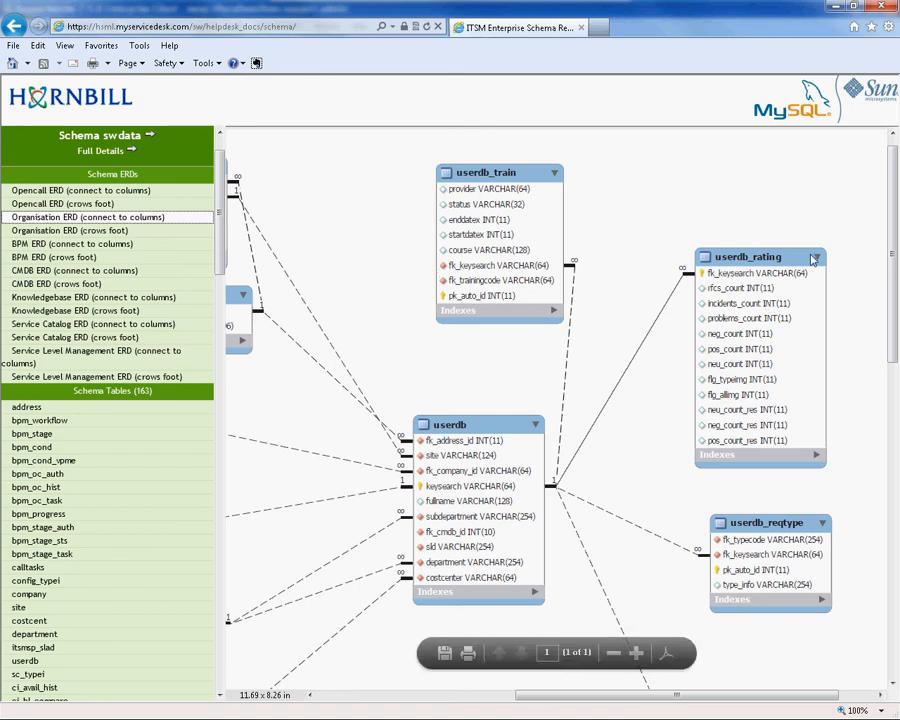
{"action": "left_click_drag", "start_coordinate": [675, 697], "coordinate": [478, 714]}
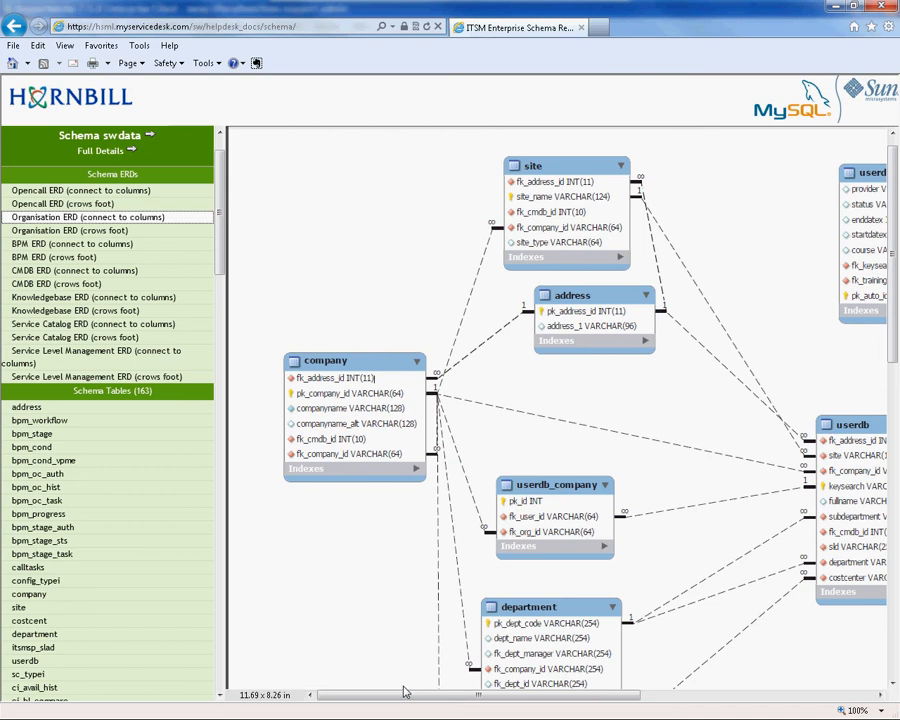
{"action": "left_click_drag", "start_coordinate": [220, 218], "coordinate": [220, 236]}
Show the company table definition and scroll through its columns and indices, including pk_company_id and companyname
{"action": "left_click", "coordinate": [28, 517]}
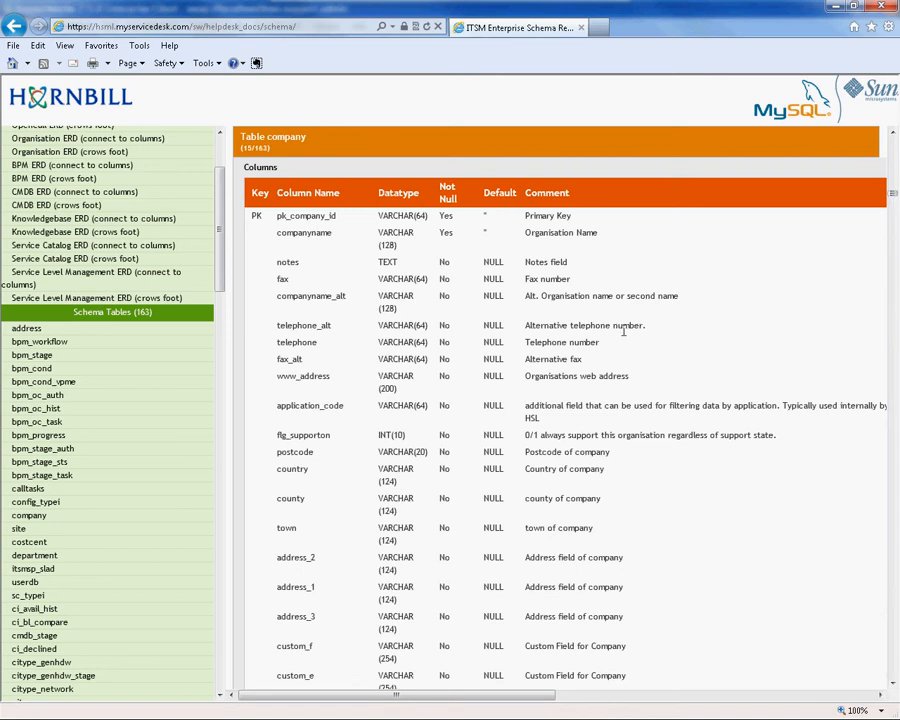
{"action": "scroll", "coordinate": [644, 339], "scroll_direction": "down", "scroll_amount": 1}
{"action": "scroll", "coordinate": [644, 339], "scroll_direction": "up", "scroll_amount": 2}
{"action": "scroll", "coordinate": [621, 406], "scroll_direction": "down", "scroll_amount": 1}
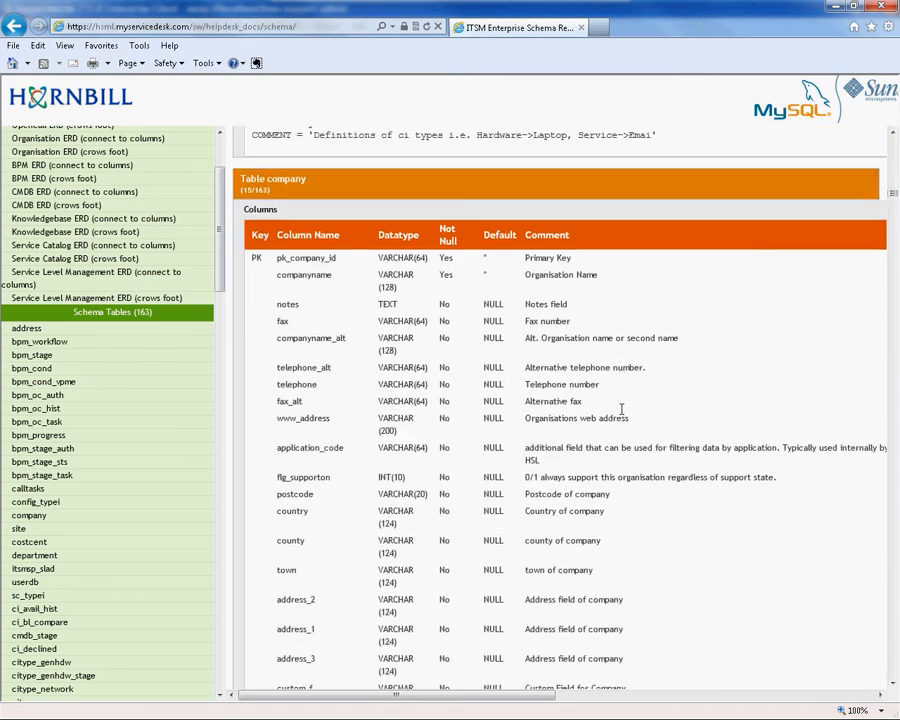
{"action": "scroll", "coordinate": [594, 403], "scroll_direction": "down", "scroll_amount": 3}
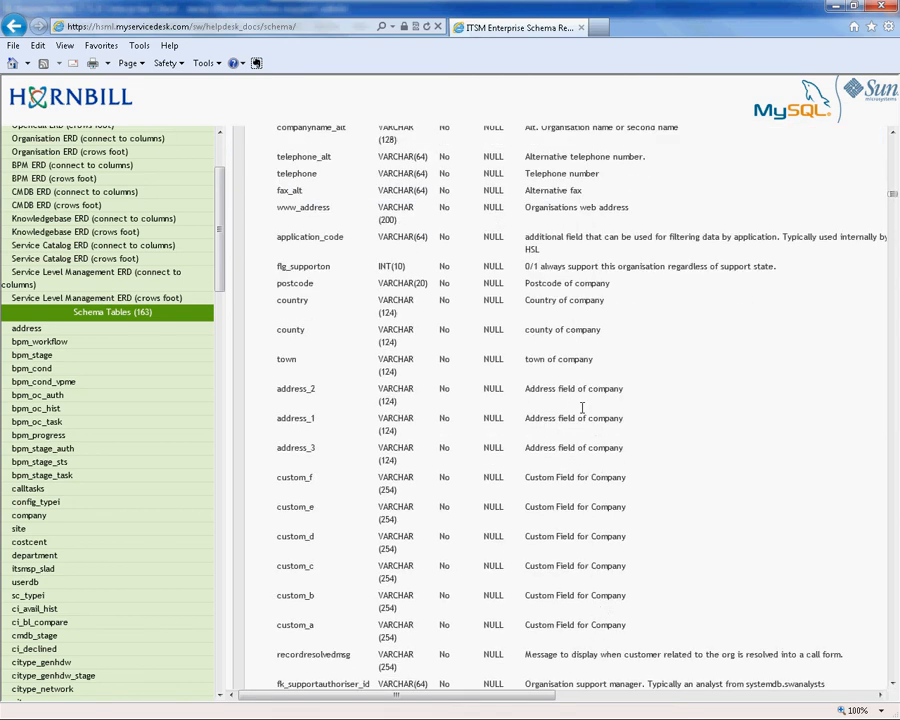
{"action": "scroll", "coordinate": [583, 236], "scroll_direction": "down", "scroll_amount": 6}
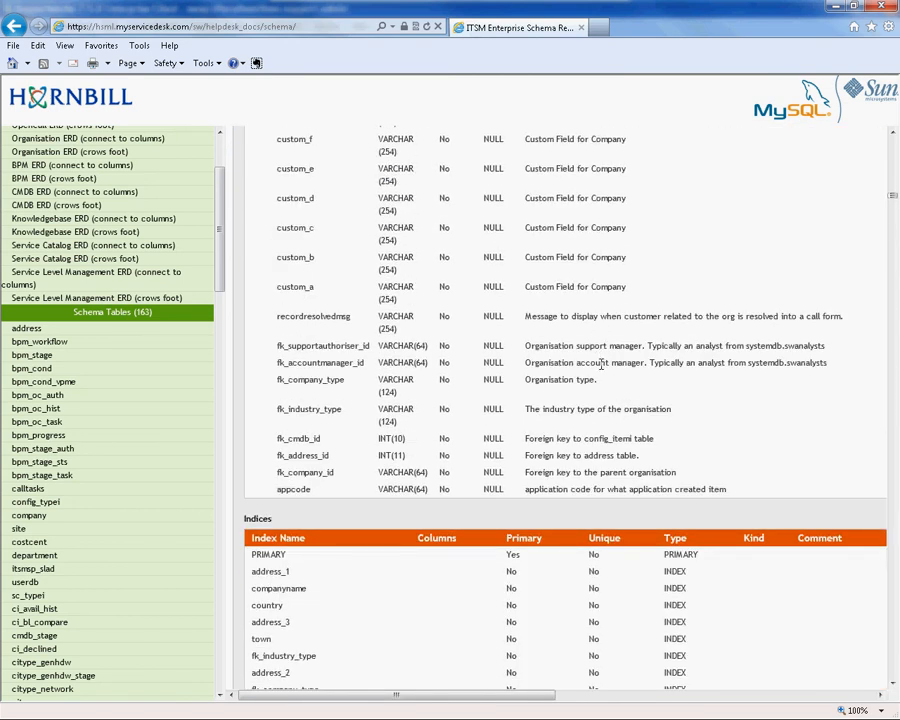
{"action": "scroll", "coordinate": [600, 366], "scroll_direction": "up", "scroll_amount": 15}
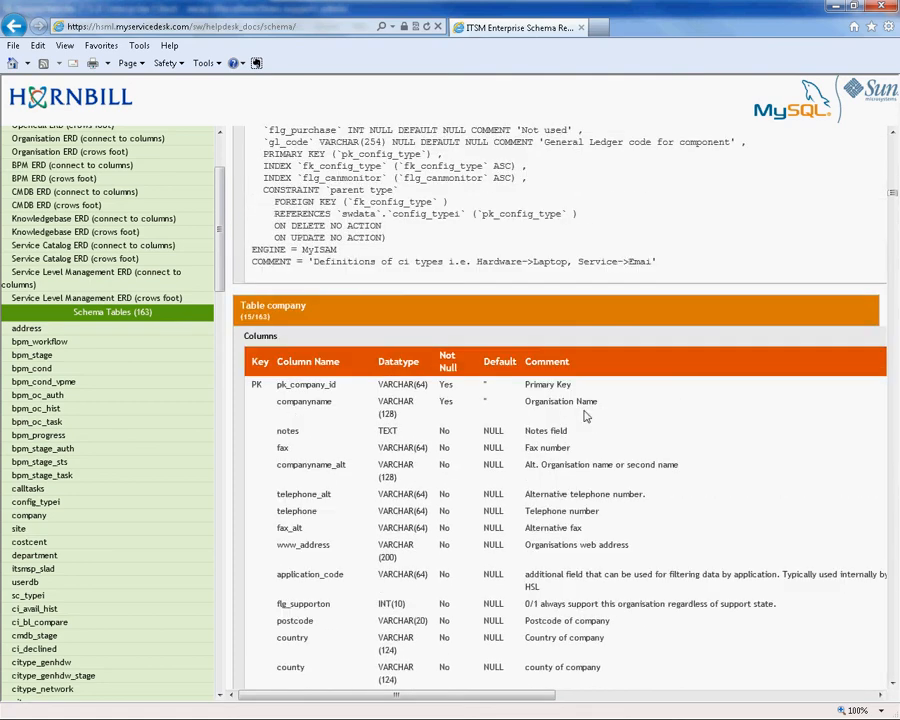
{"action": "scroll", "coordinate": [586, 416], "scroll_direction": "up", "scroll_amount": 4}
{"action": "scroll", "coordinate": [588, 406], "scroll_direction": "down", "scroll_amount": 7}
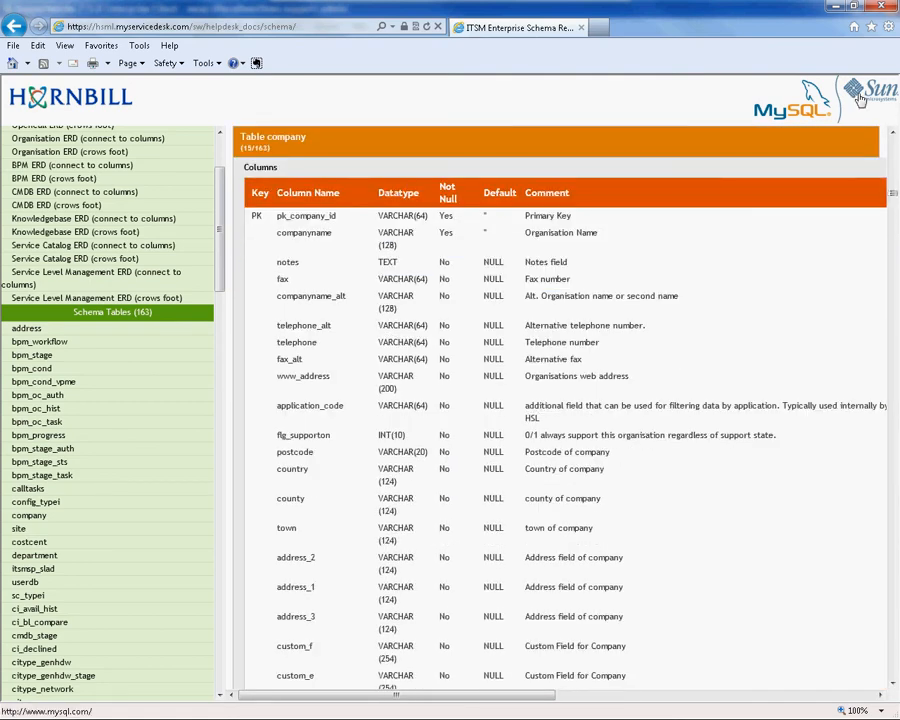